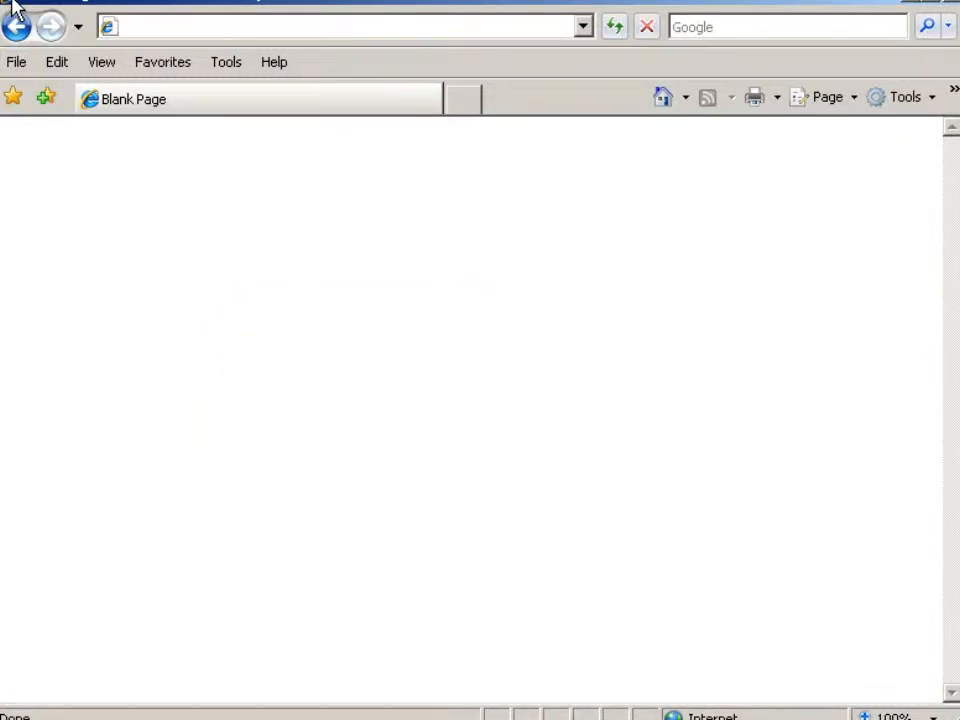
left_click(124, 28)
type("https://")
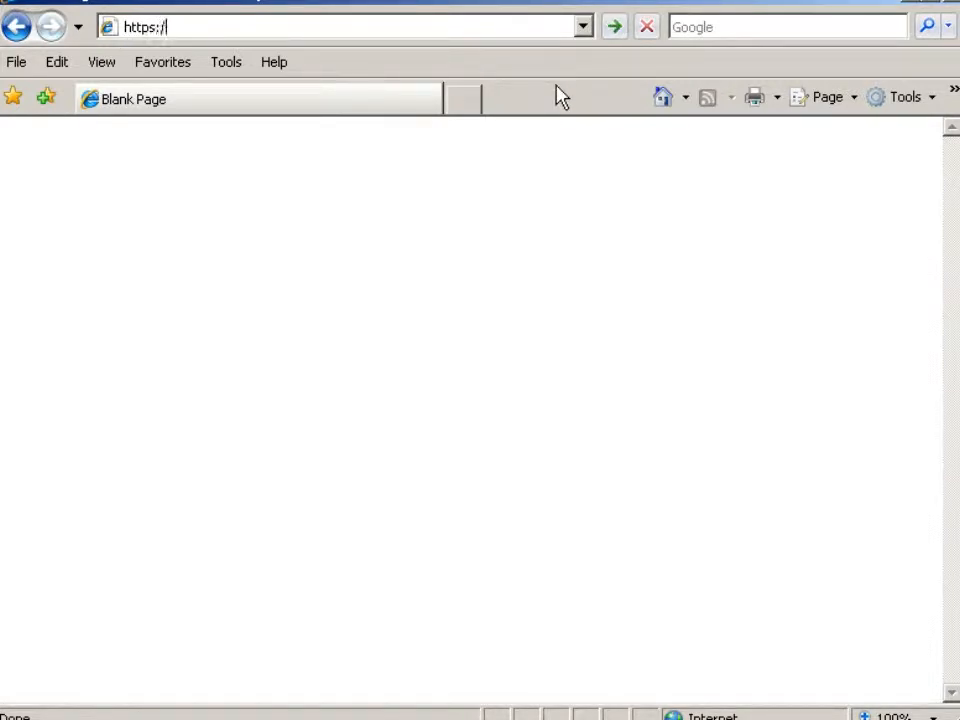
type("74.54.217.146")
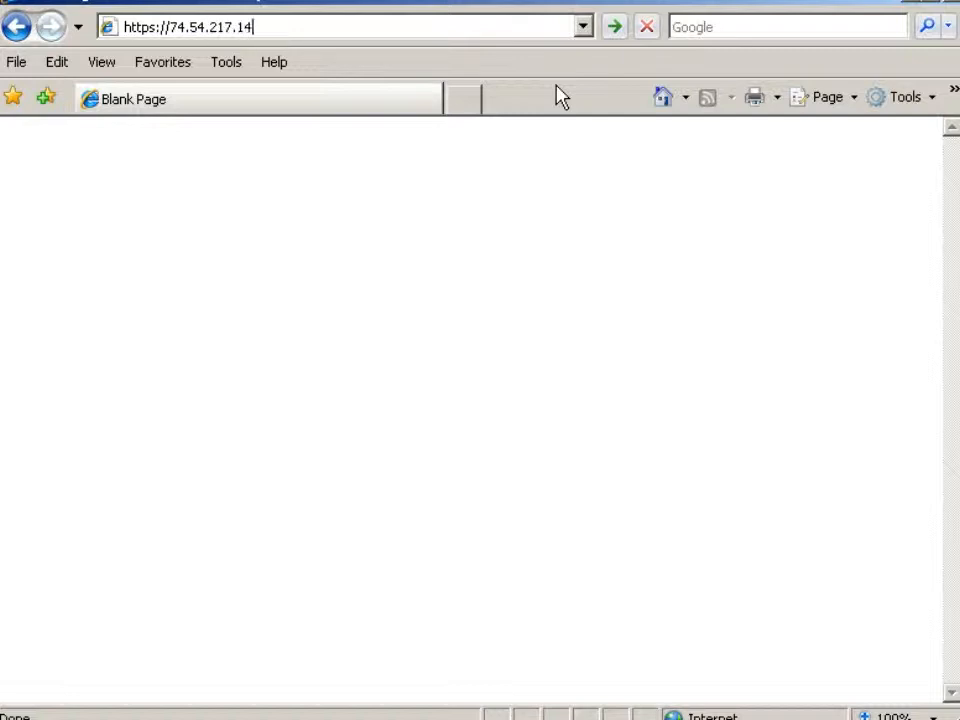
type(":8443")
key("Return")
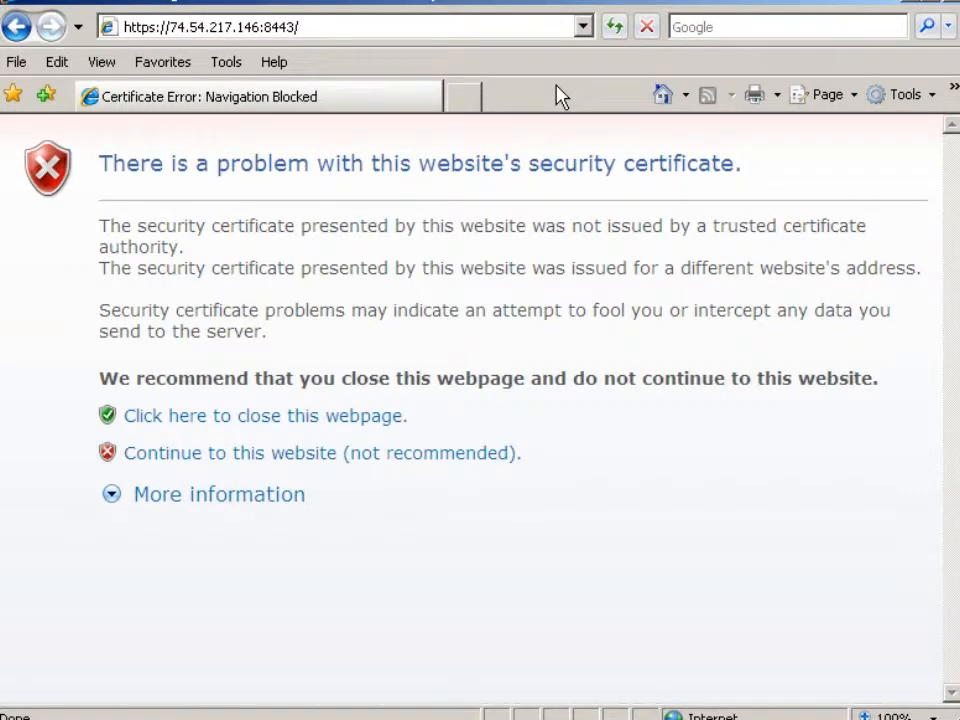
left_click(310, 455)
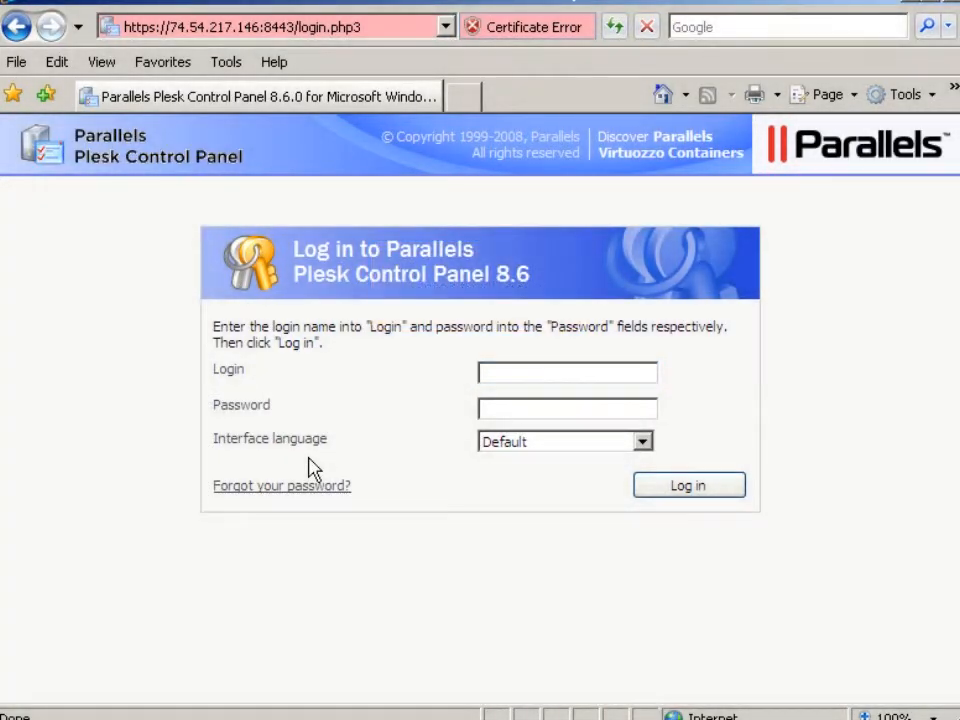
- Log in to the control panel as admin with the account password
type("admin")
key("Tab")
left_click(484, 414)
type("password")
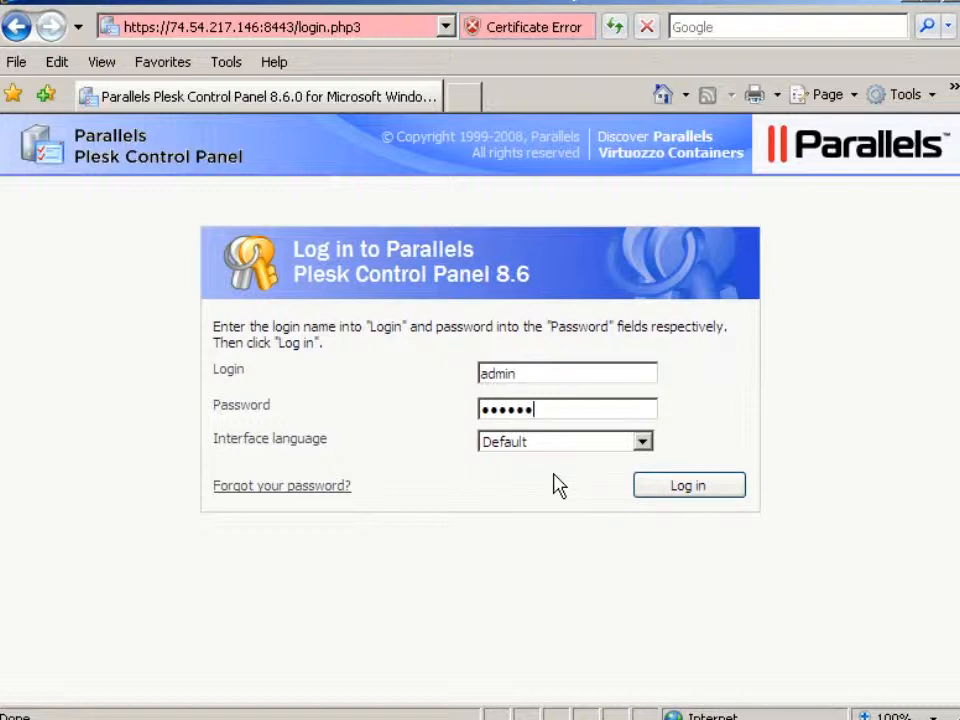
type("123")
left_click(687, 487)
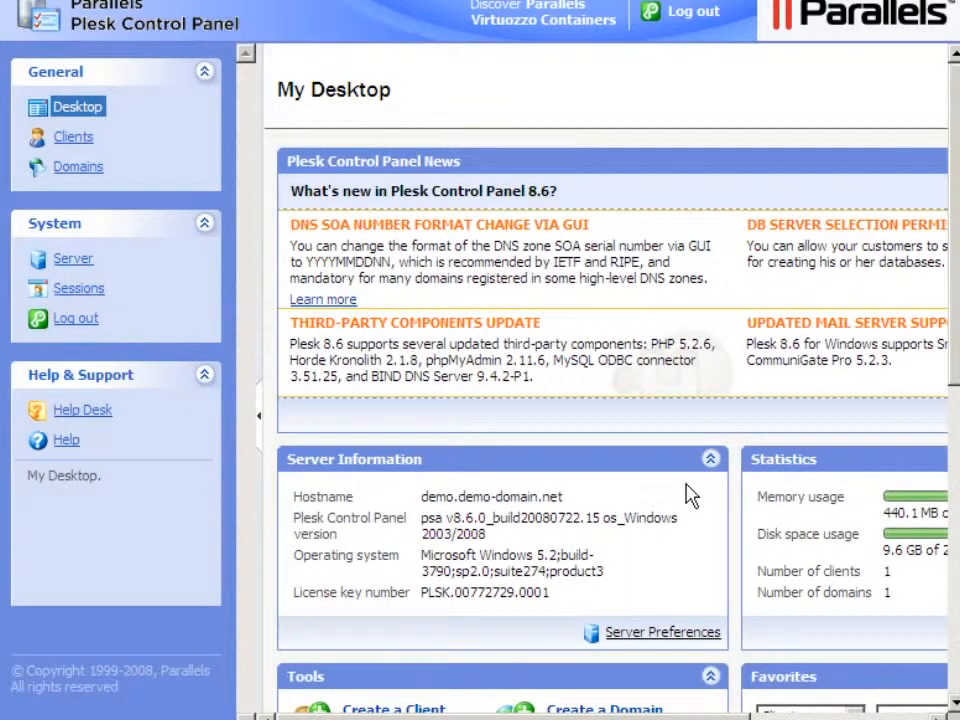
- Edit the administrator information, setting the company name to Demo Domain and the contact name to Demo User, and save
left_click(72, 262)
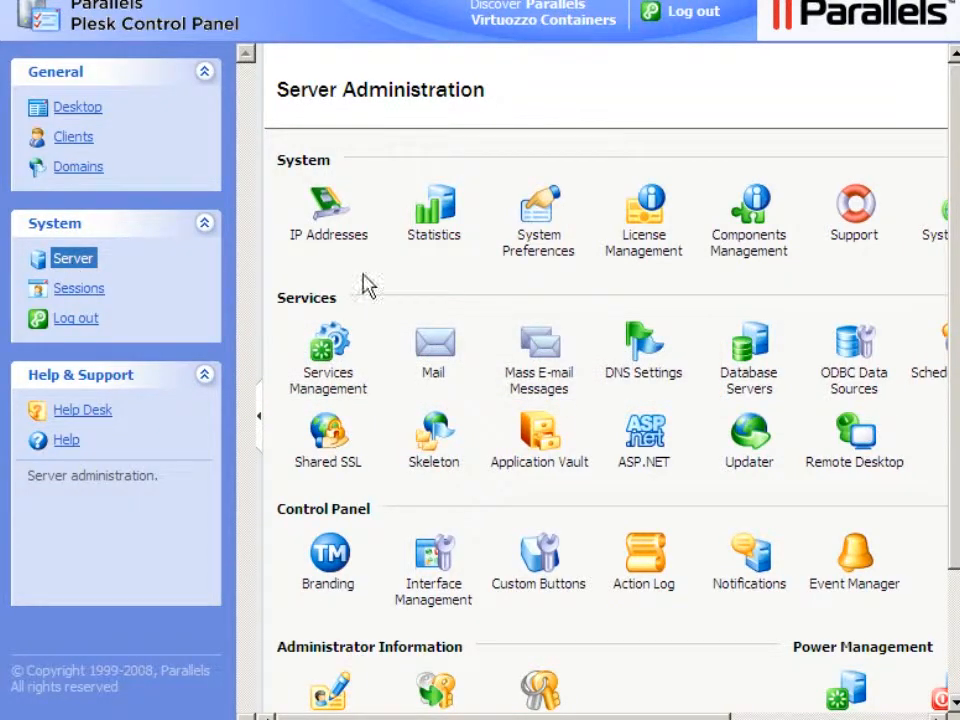
scroll(955, 648, "down", 3)
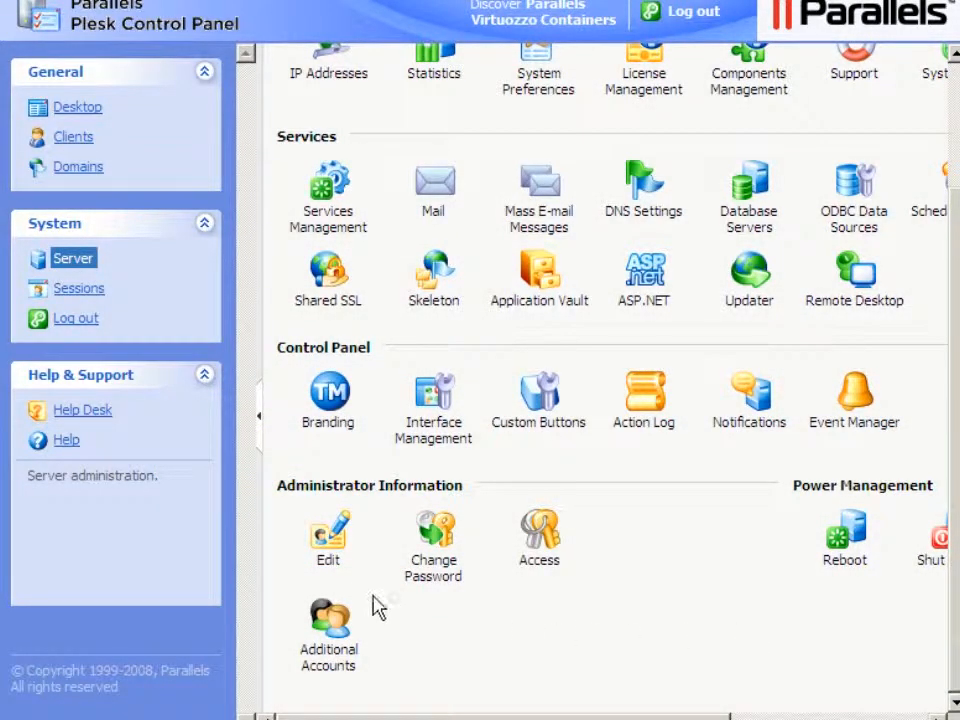
left_click(329, 565)
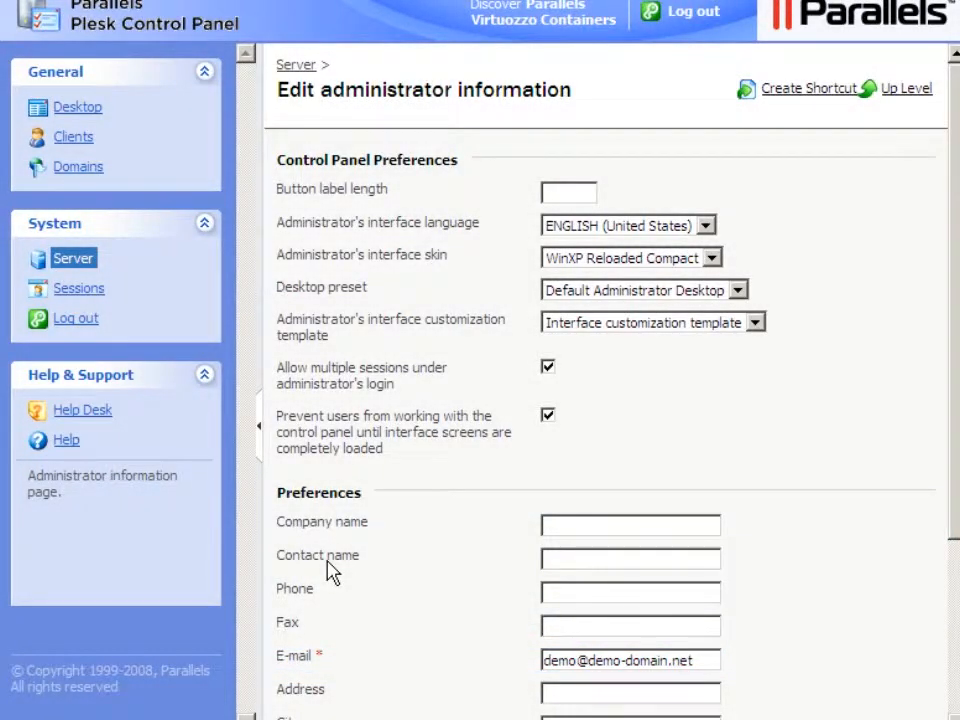
left_click(547, 530)
type("Demo Domain")
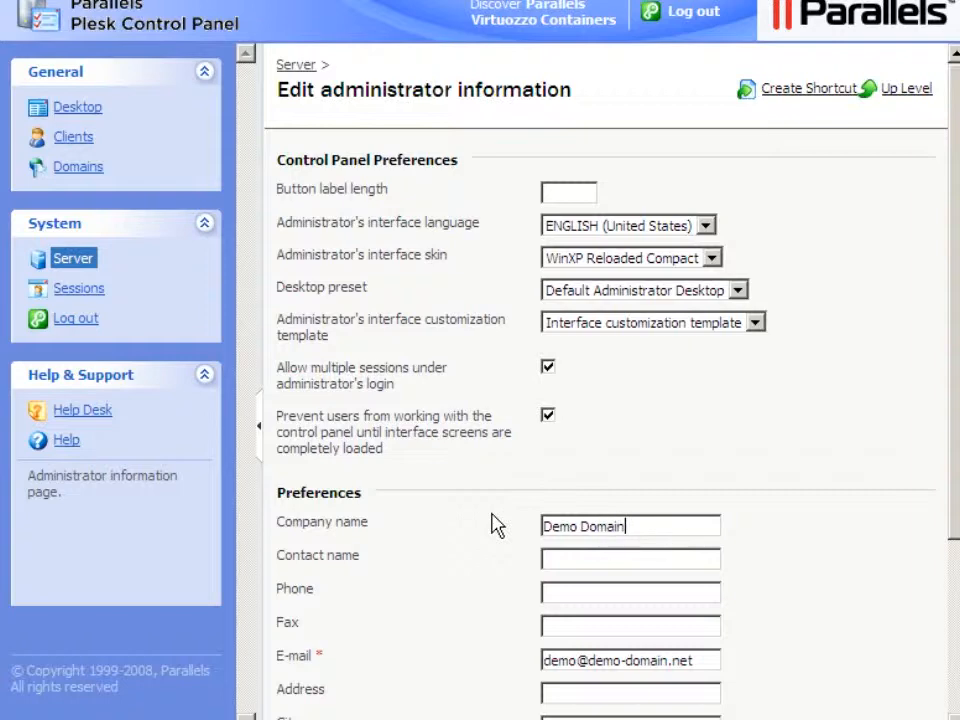
key("Tab")
left_click(548, 561)
type("Demo User")
scroll(958, 632, "down", 5)
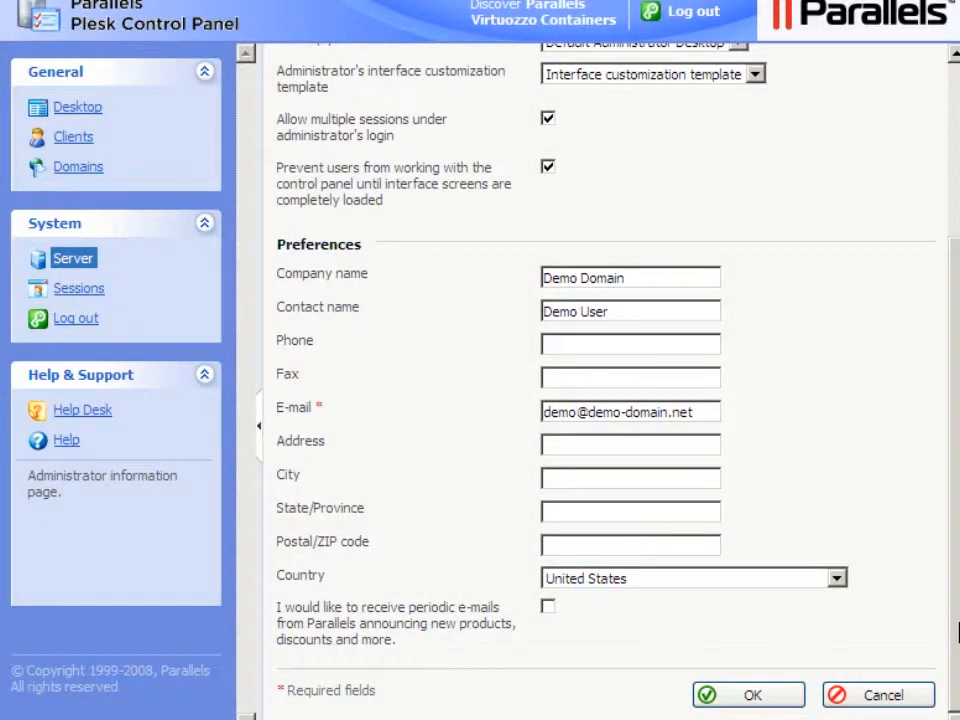
left_click(754, 698)
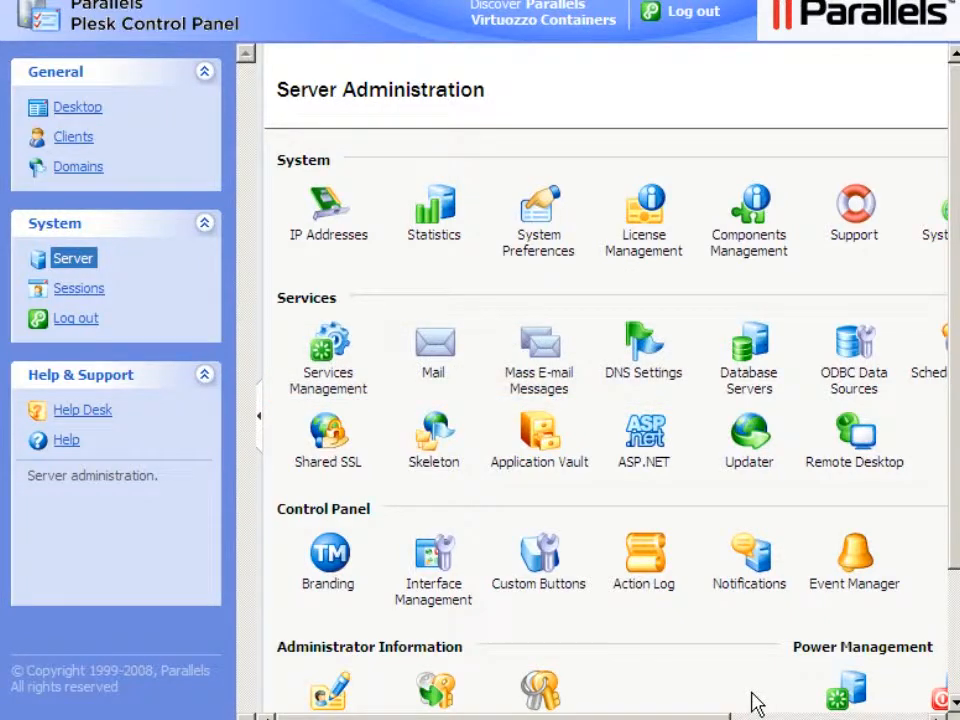
- Change the administrator's password, entering the old password and the new password twice, and confirm
left_click(957, 655)
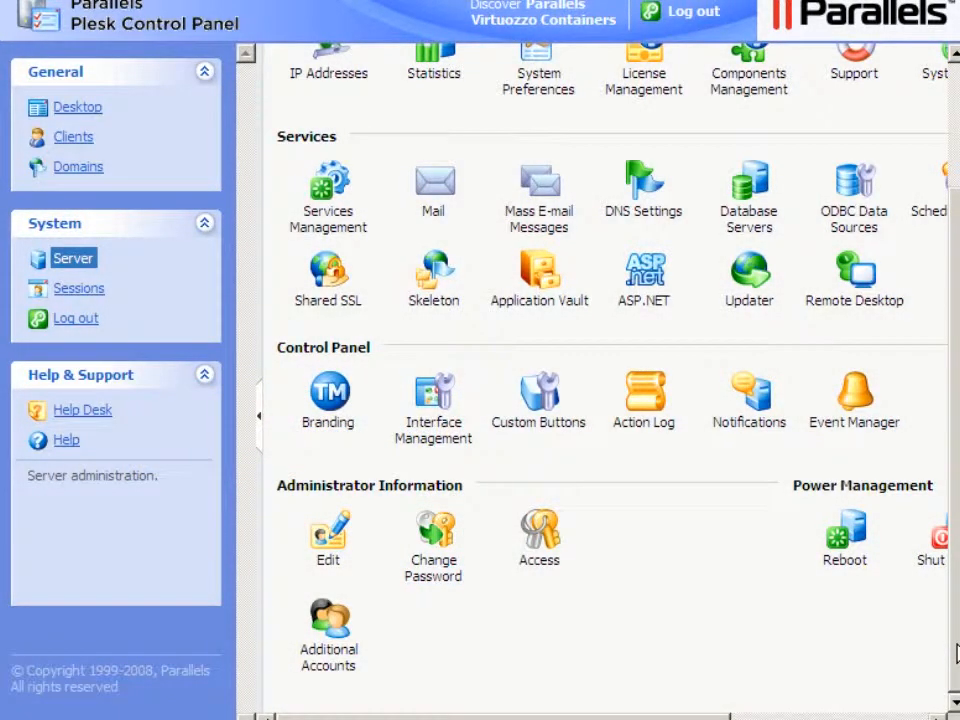
left_click(435, 574)
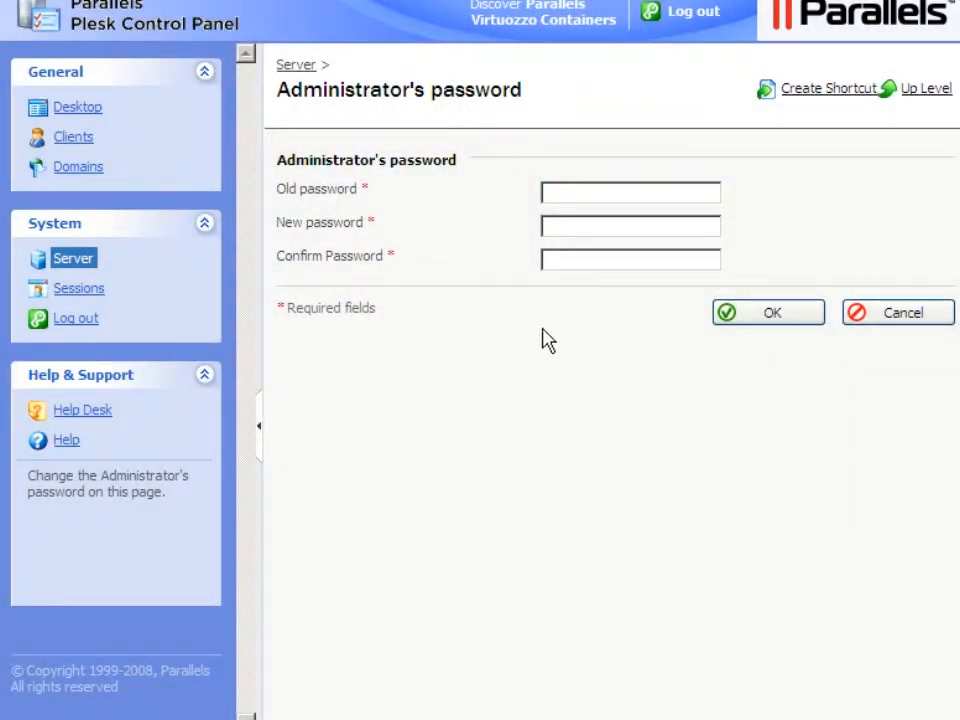
left_click(548, 196)
type("**********")
key("BackSpace")
key("BackSpace")
key("BackSpace")
key("BackSpace")
key("BackSpace")
key("BackSpace")
key("BackSpace")
key("BackSpace")
key("BackSpace")
key("BackSpace")
key("ctrl+v")
key("Tab")
type("•••••••")
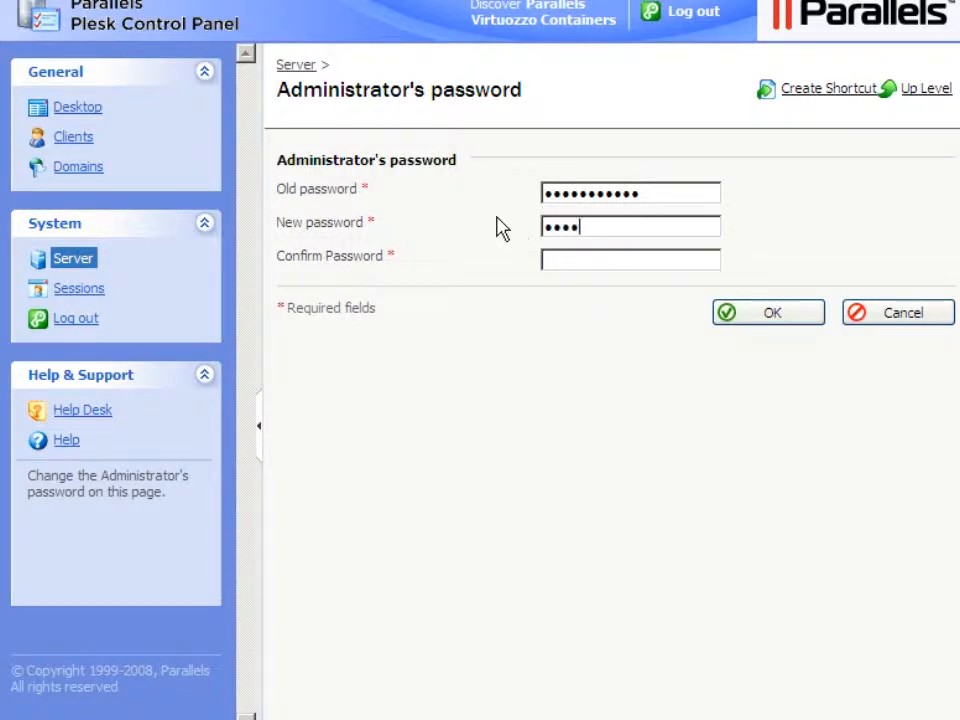
type("••••")
key("Tab")
left_click(546, 259)
type("passwor")
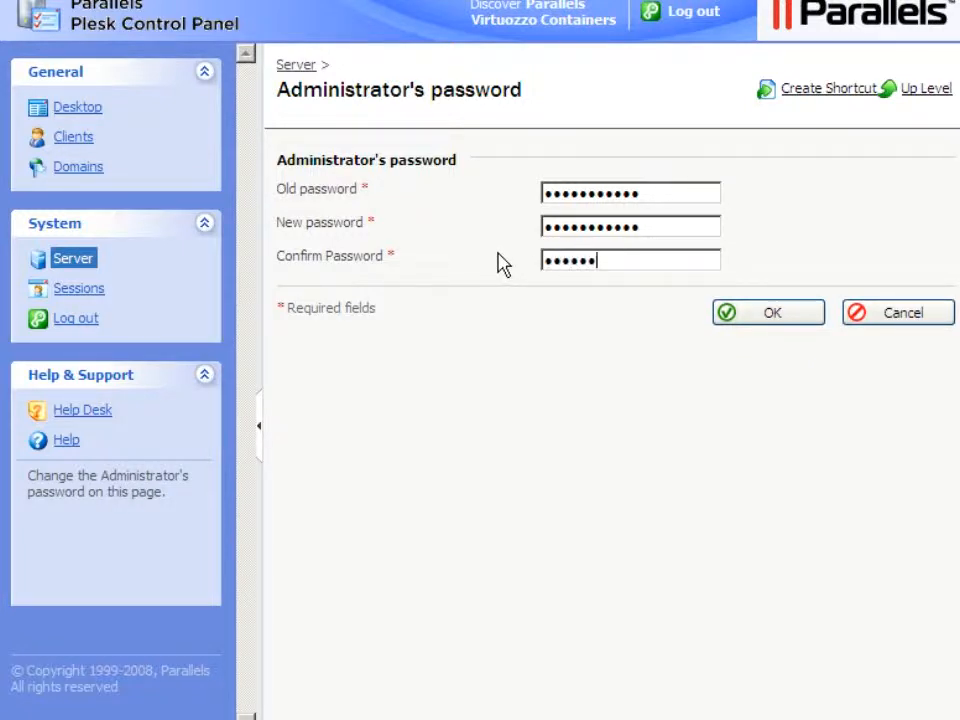
type("d123")
left_click(777, 318)
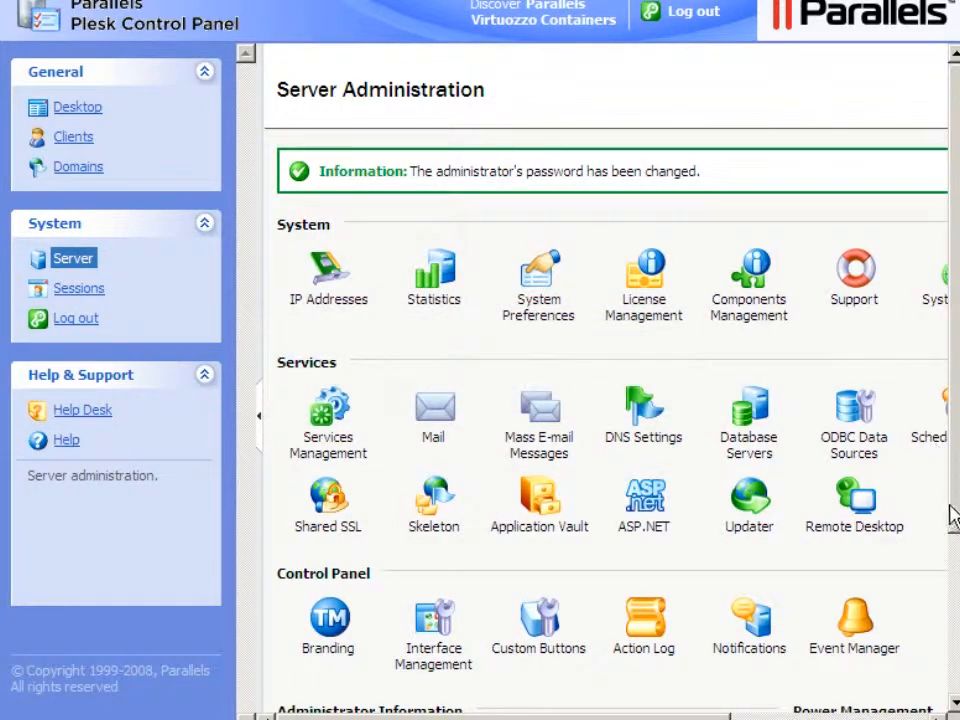
- Examine the administrator IP access restriction page and the system preferences page
scroll(955, 620, "down", 3)
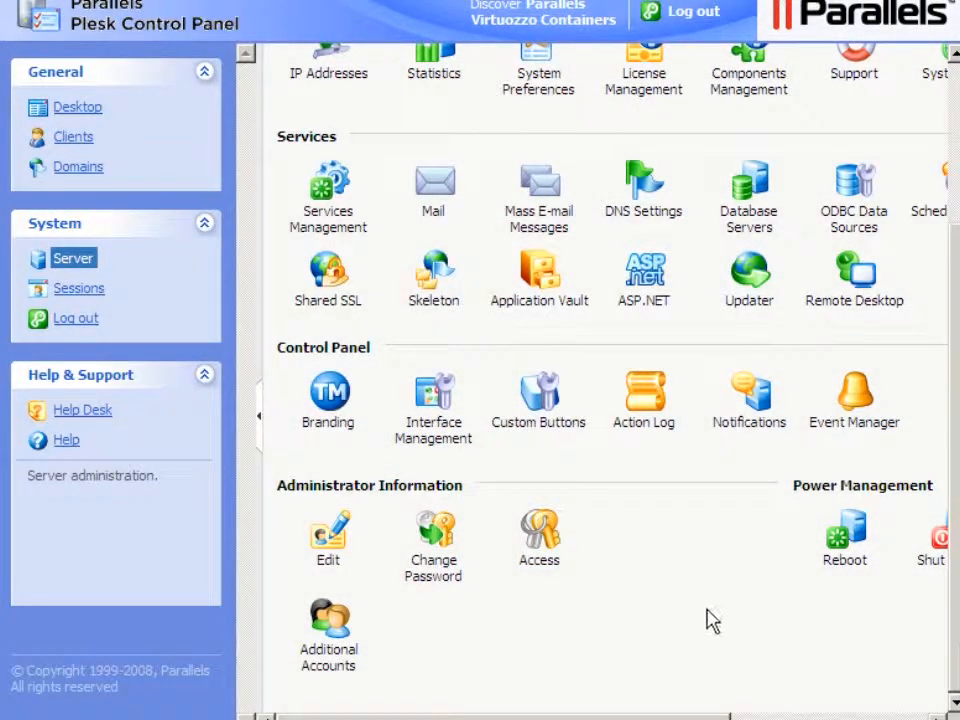
left_click(541, 566)
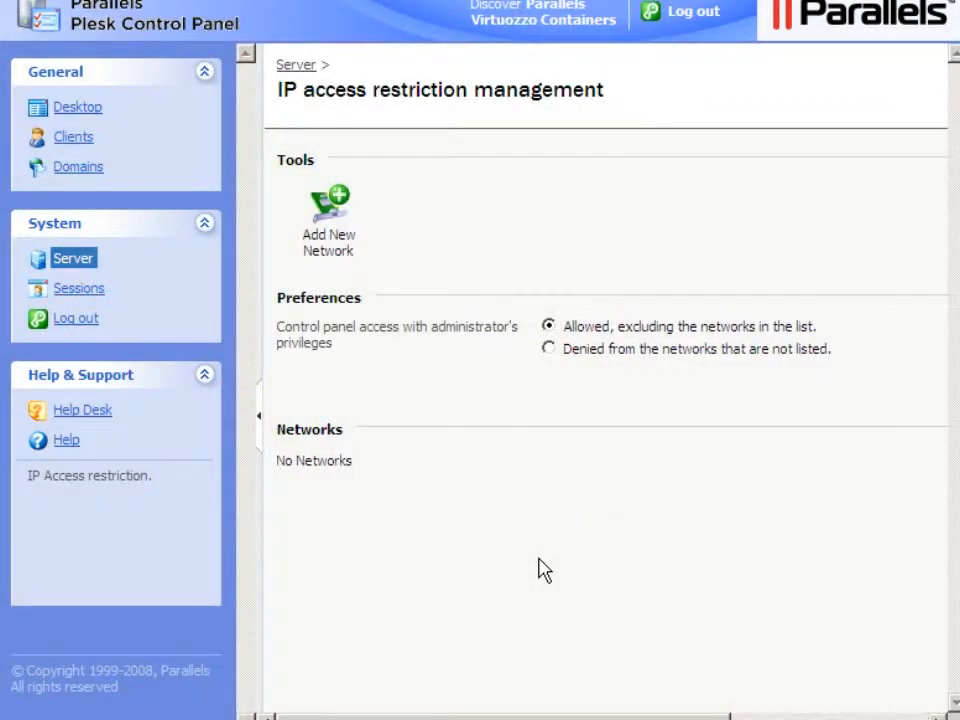
left_click(71, 266)
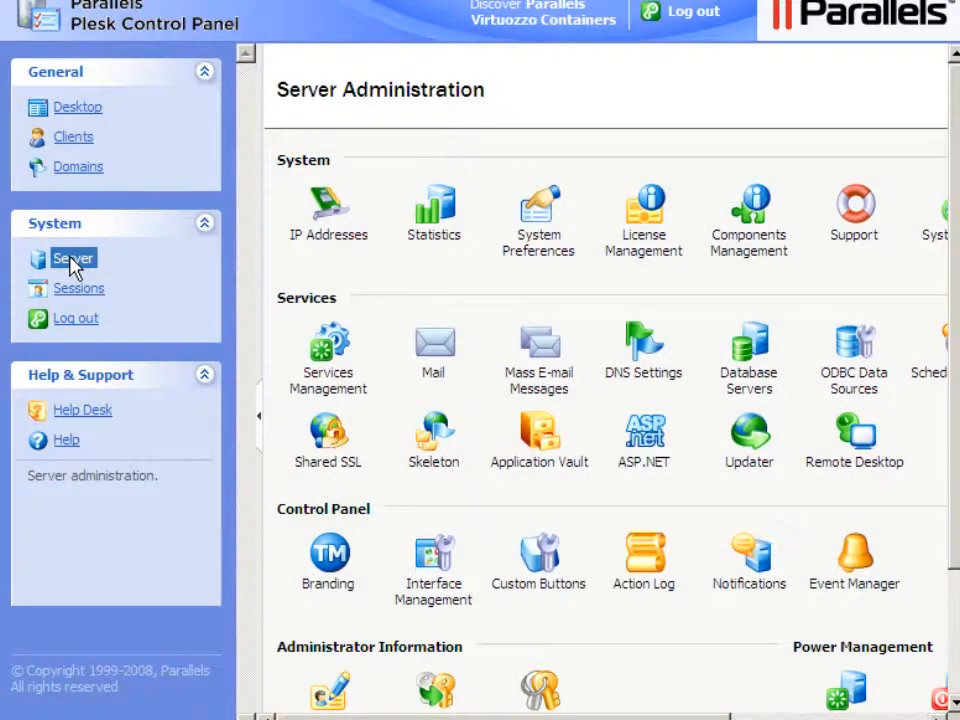
left_click(537, 250)
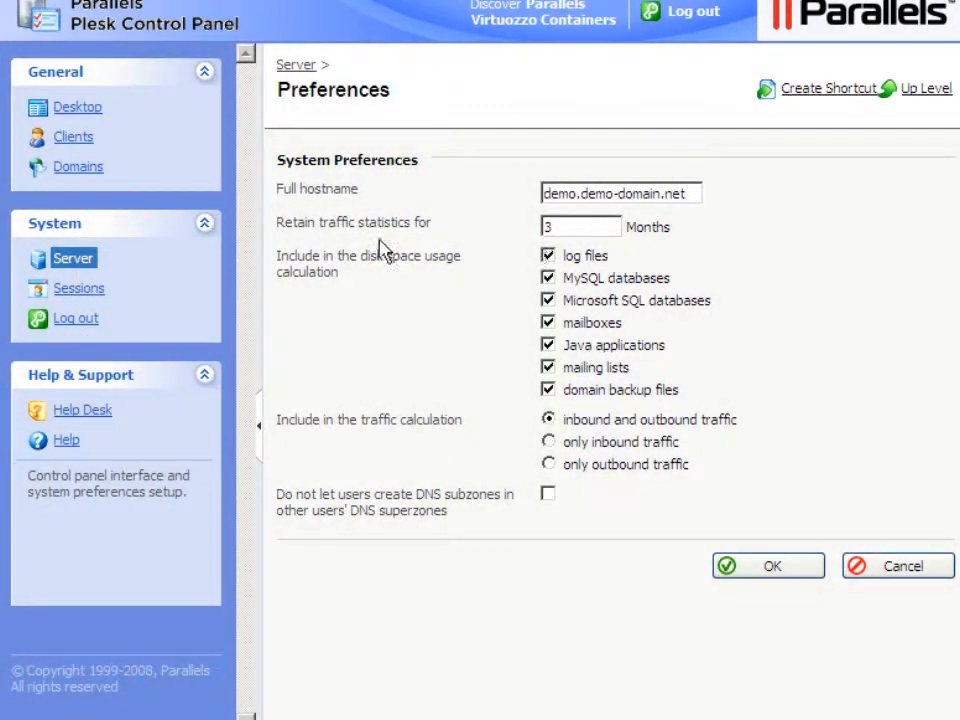
left_click(74, 263)
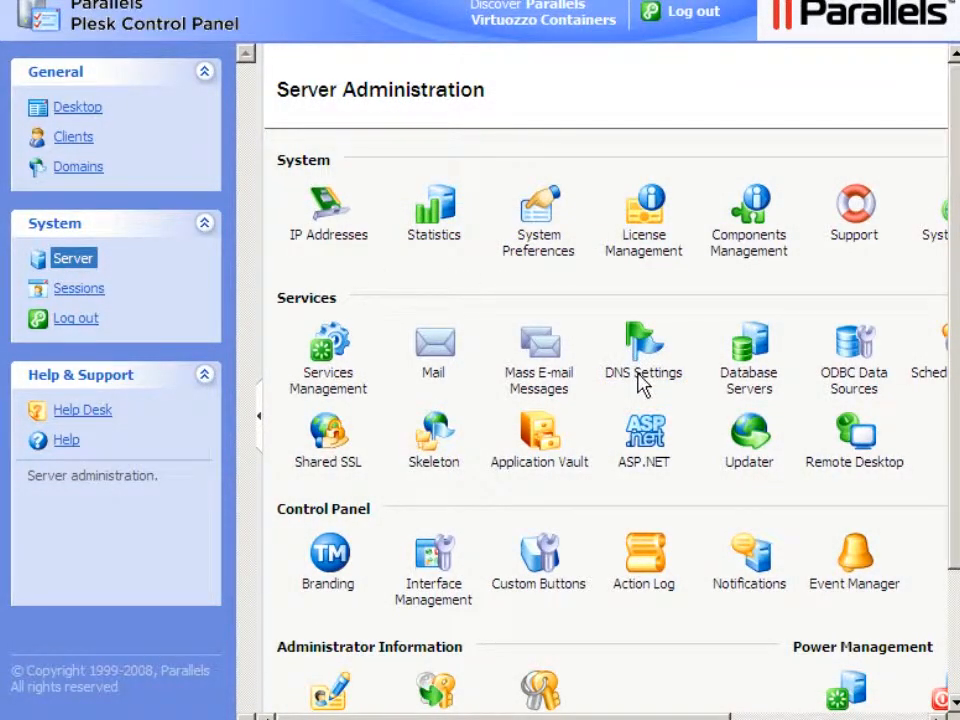
- Add an A record for plesk pointing to <ip> to the DNS zone settings template
left_click(640, 382)
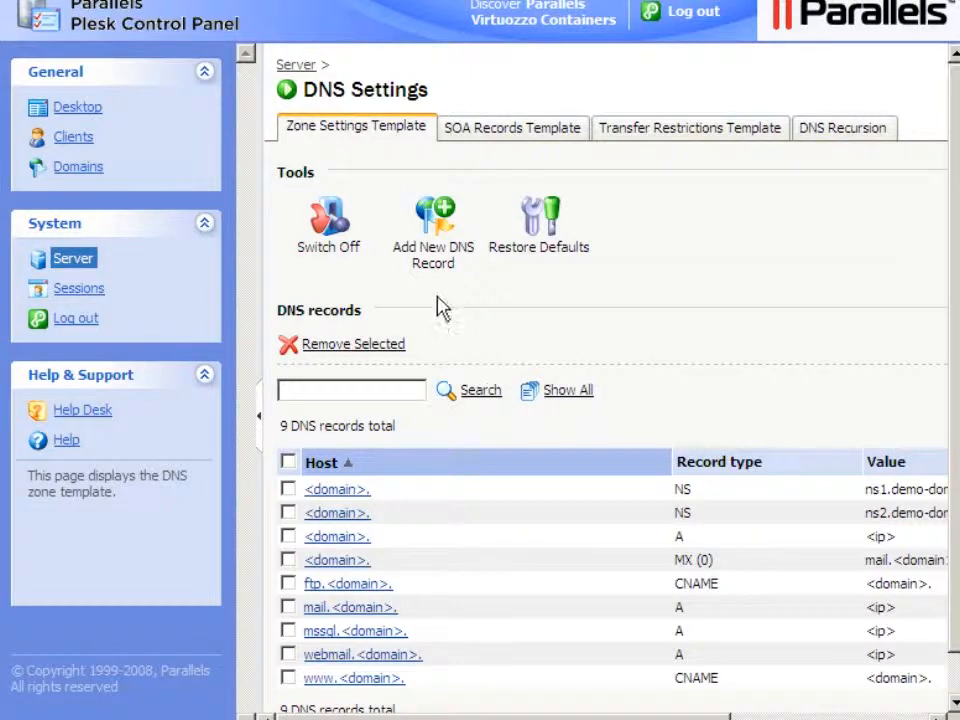
left_click(432, 263)
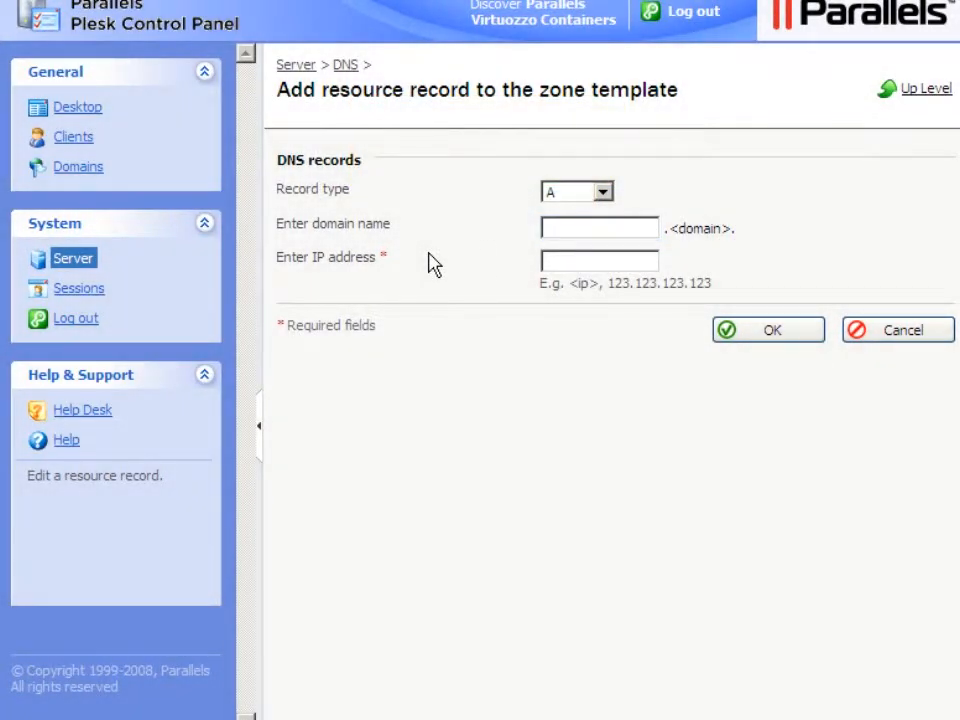
left_click(548, 243)
type("plesk")
left_click(545, 262)
type("<ip>")
left_click(771, 332)
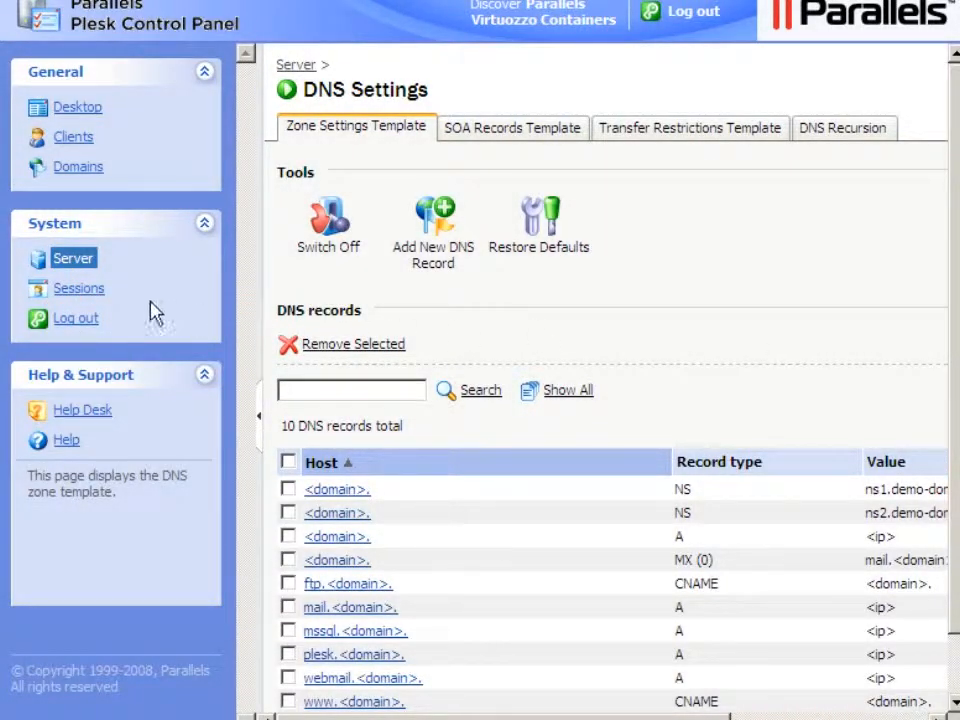
- Enable prefixing the client's login name and underscore to database names and database user names in database hosting preferences
left_click(70, 262)
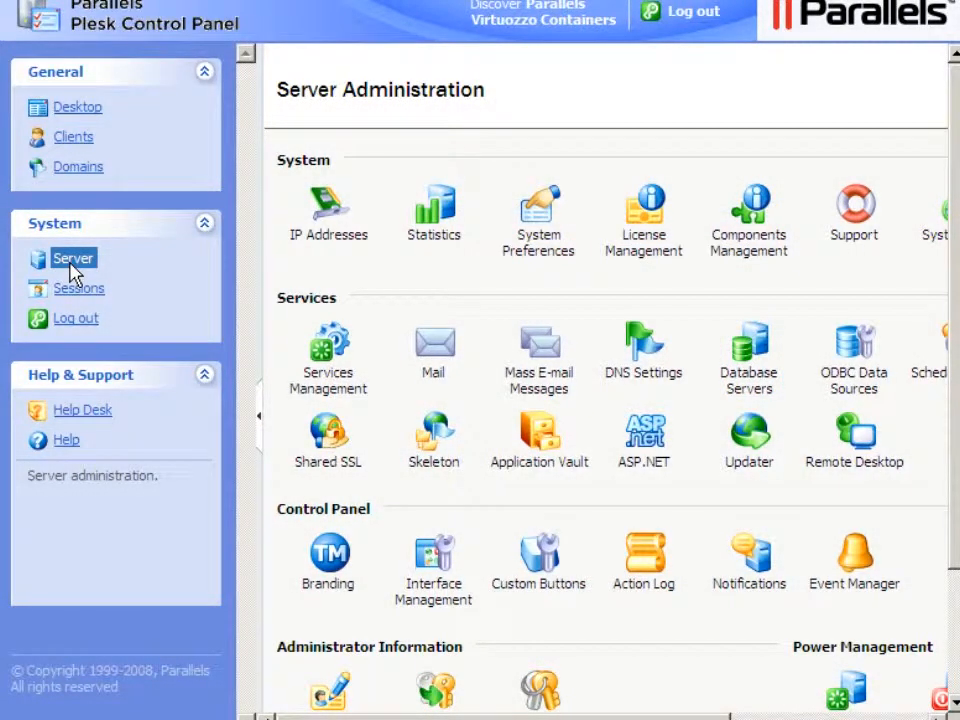
left_click(743, 386)
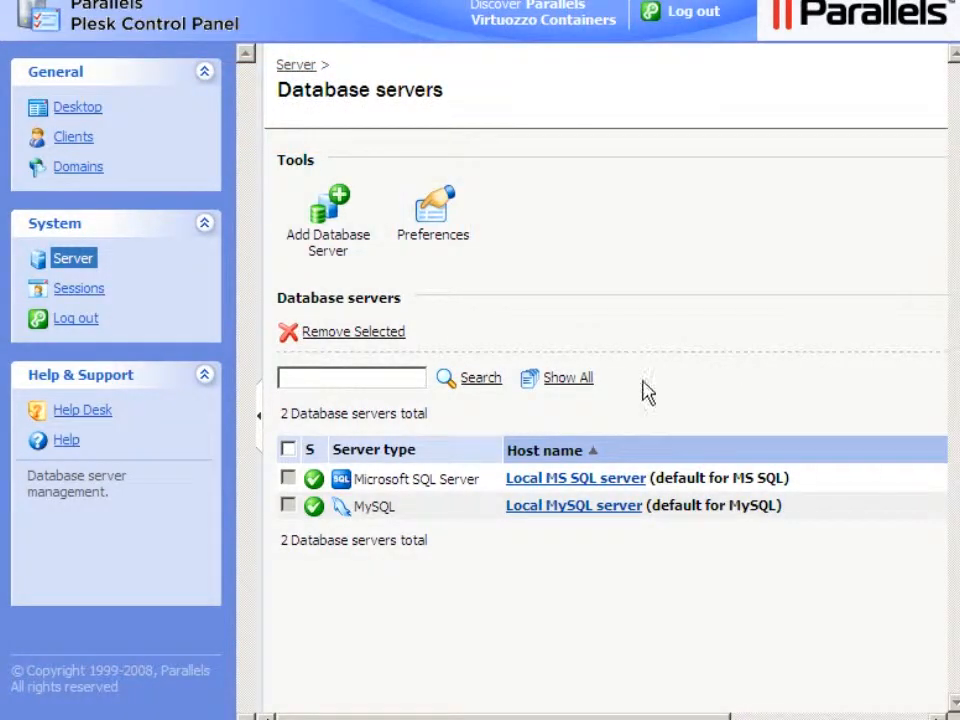
left_click(431, 236)
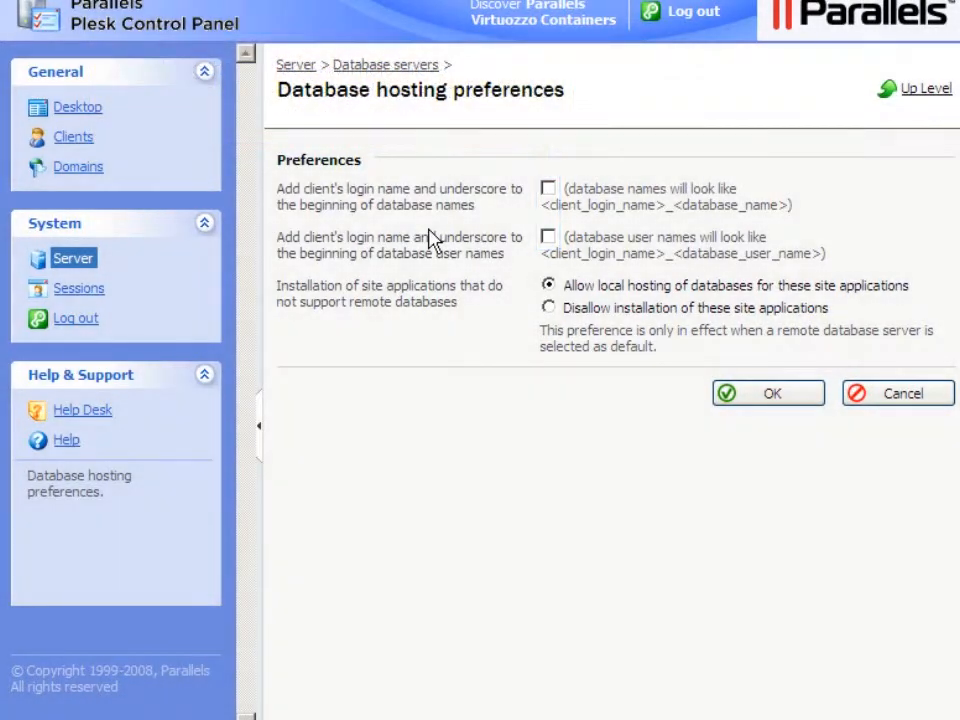
left_click(548, 189)
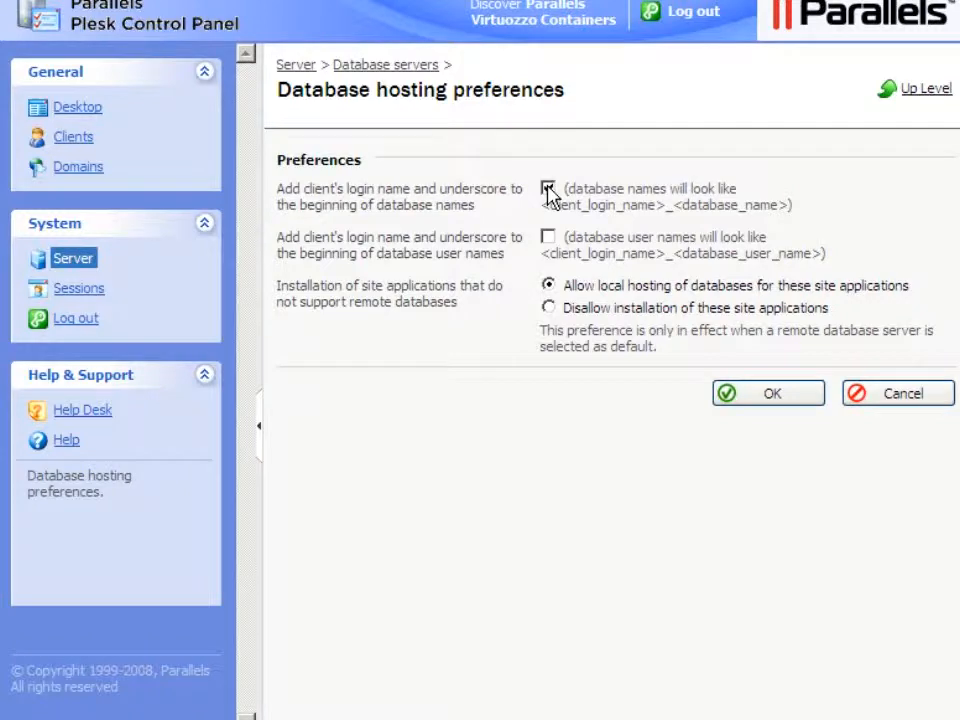
left_click(548, 238)
left_click(773, 395)
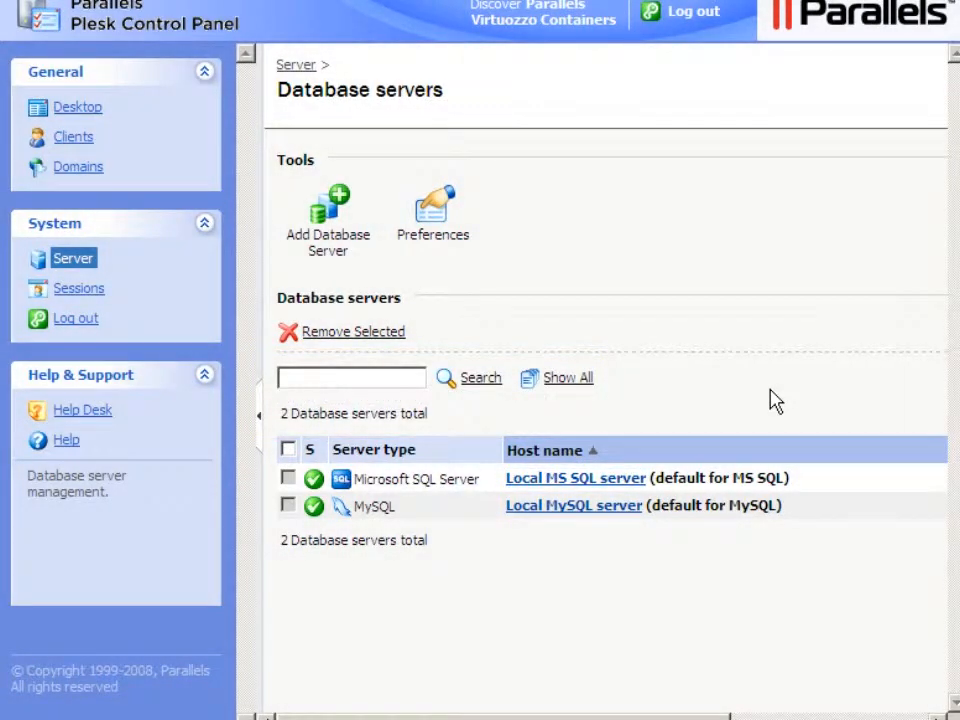
- Change the local MS SQL server administrator's password, entering the new password twice, and confirm
left_click(575, 488)
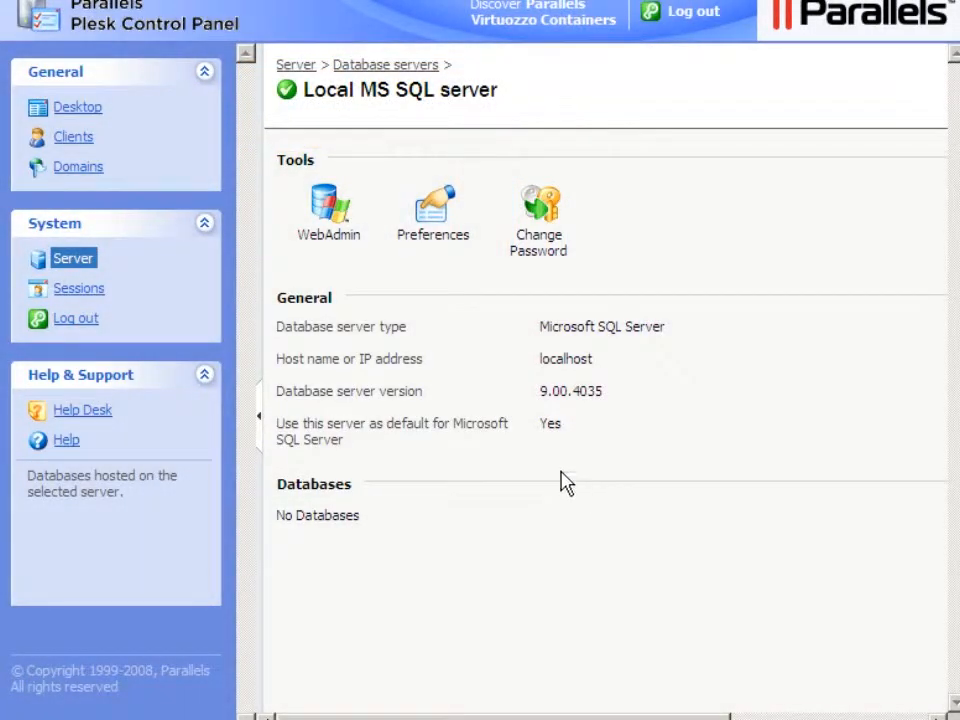
left_click(538, 252)
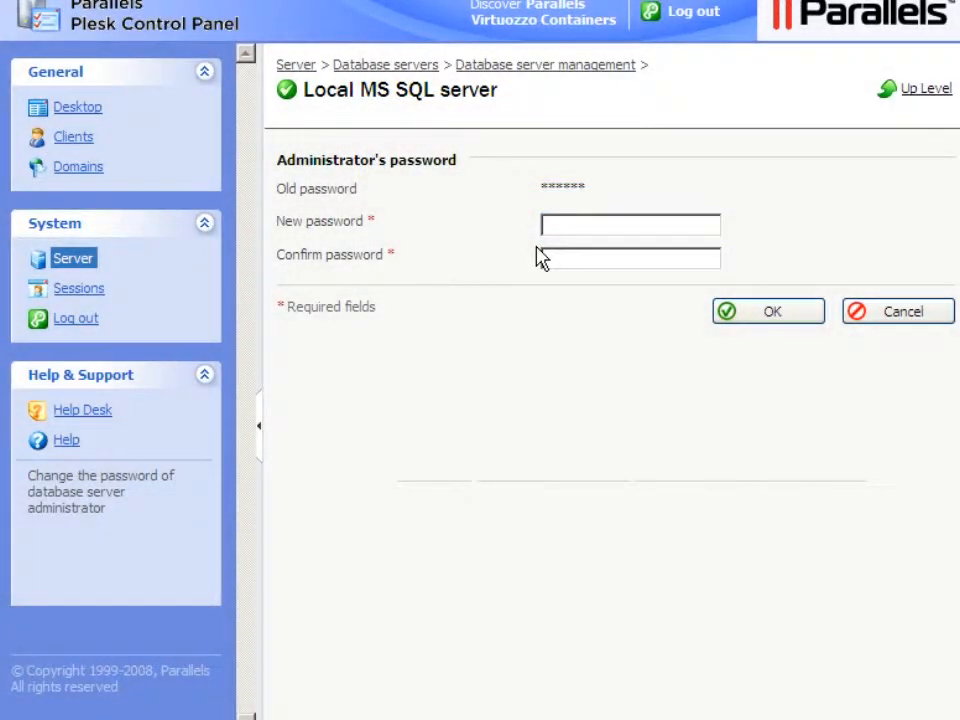
left_click(547, 227)
type("•••••••••••")
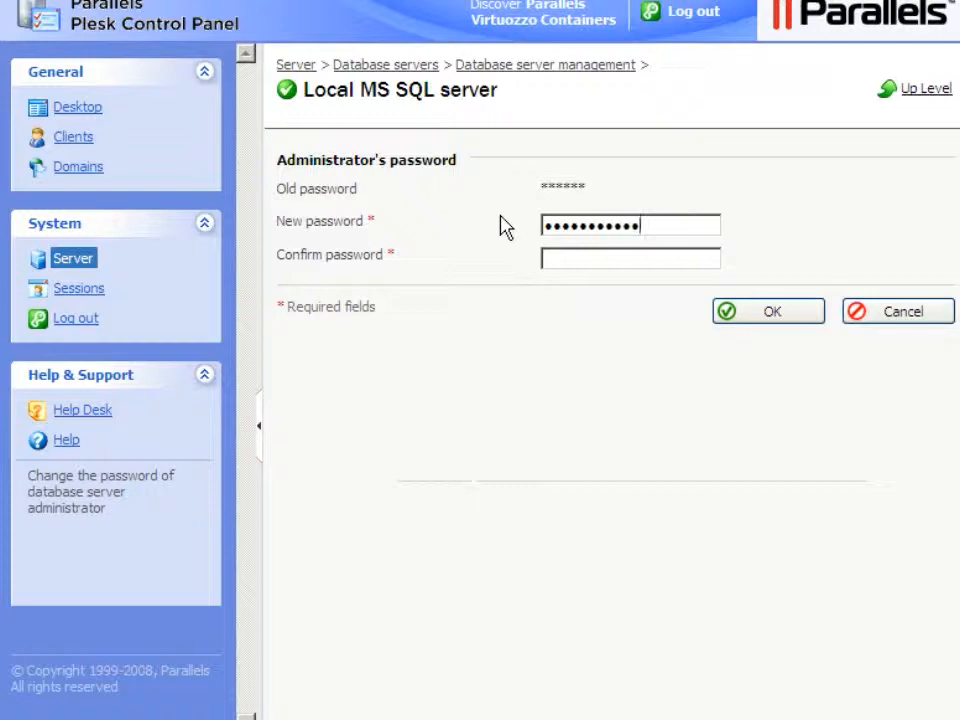
key("Tab")
left_click(544, 258)
type("•••••••••••")
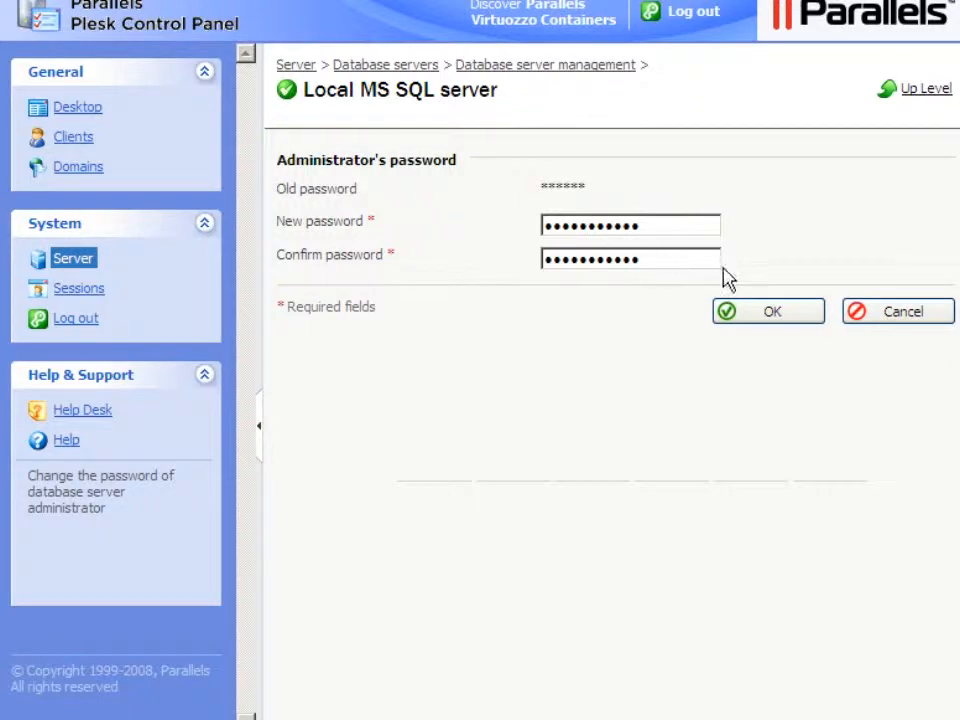
left_click(775, 314)
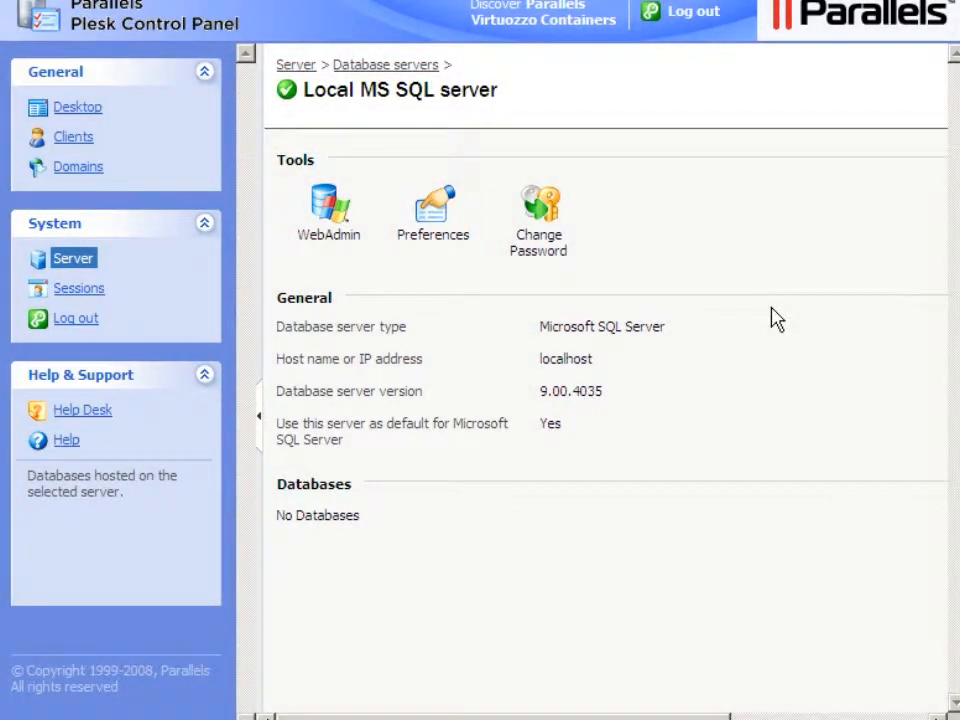
- Examine the local MS SQL server's connection preferences
left_click(433, 238)
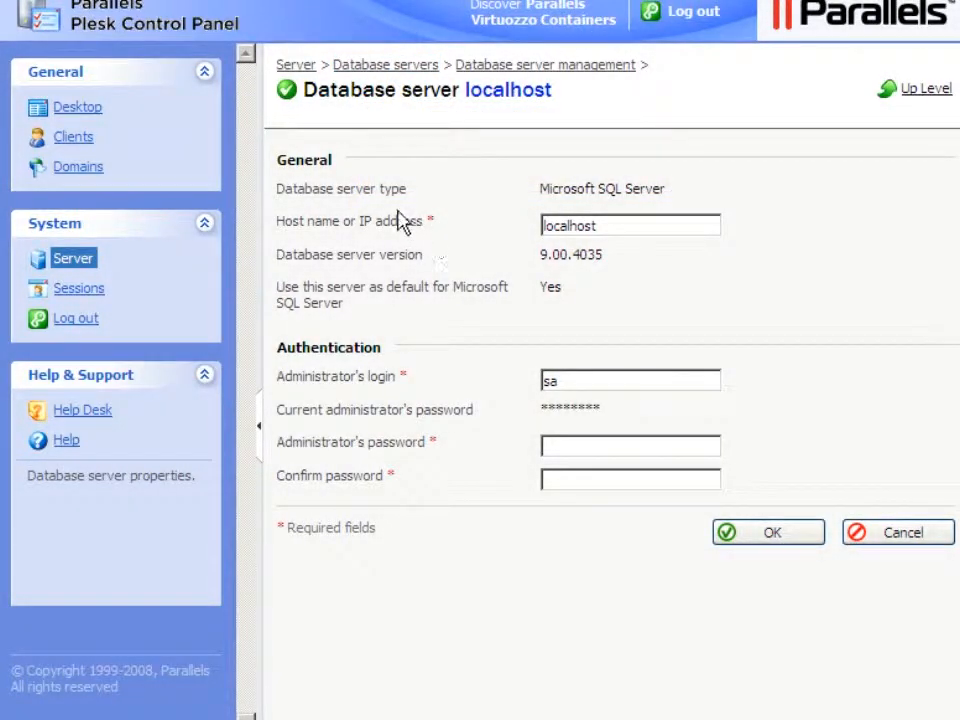
left_click(378, 70)
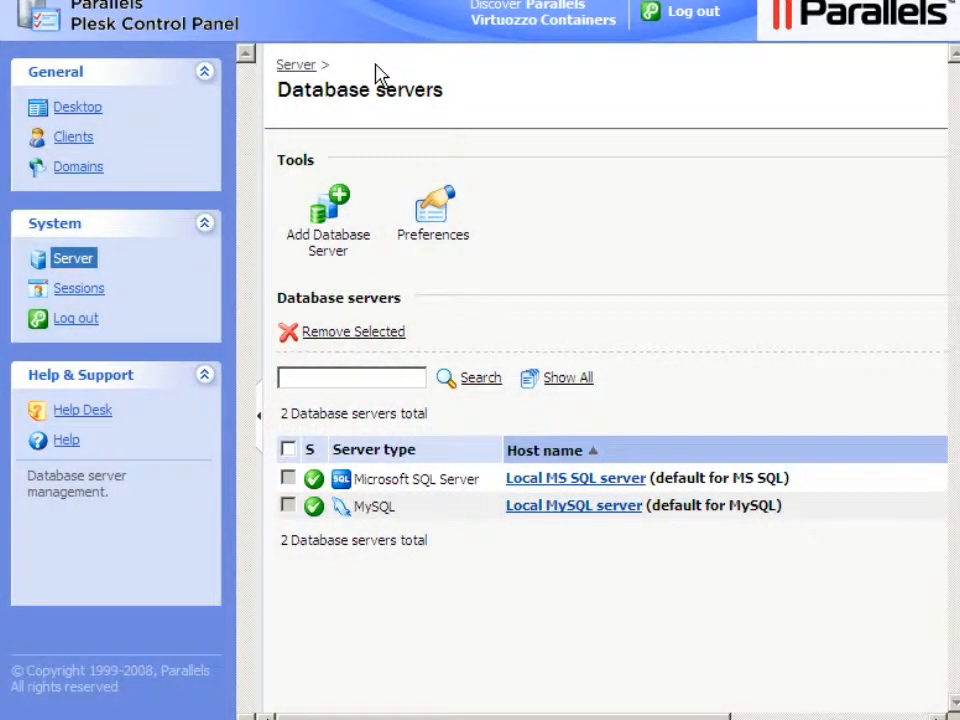
- Change the local MySQL server administrator's password, entering the new password twice, and confirm
left_click(571, 506)
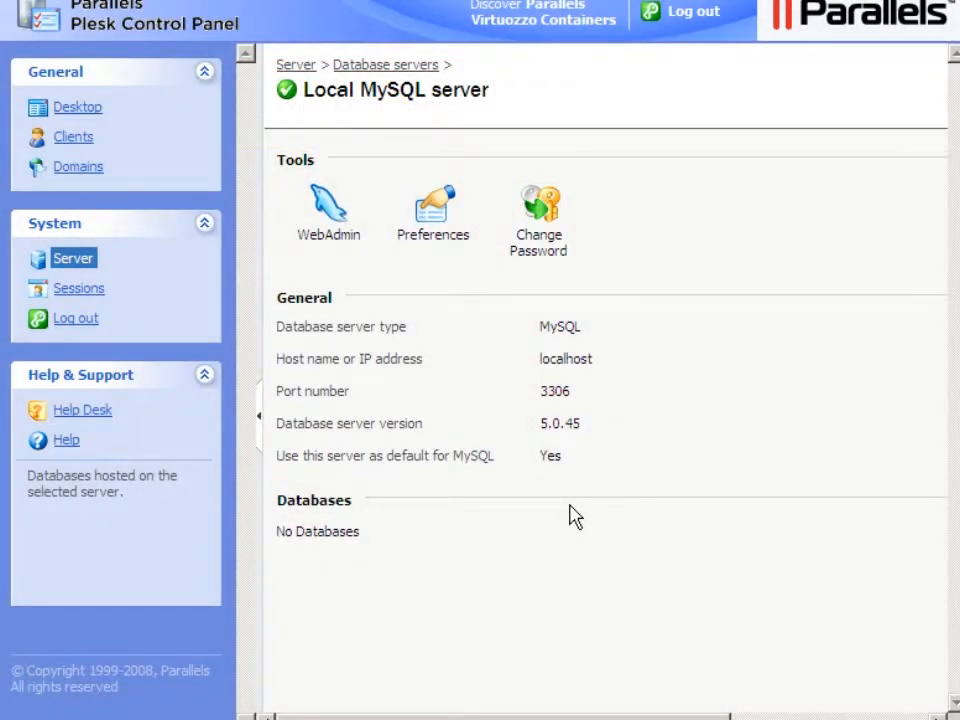
left_click(537, 244)
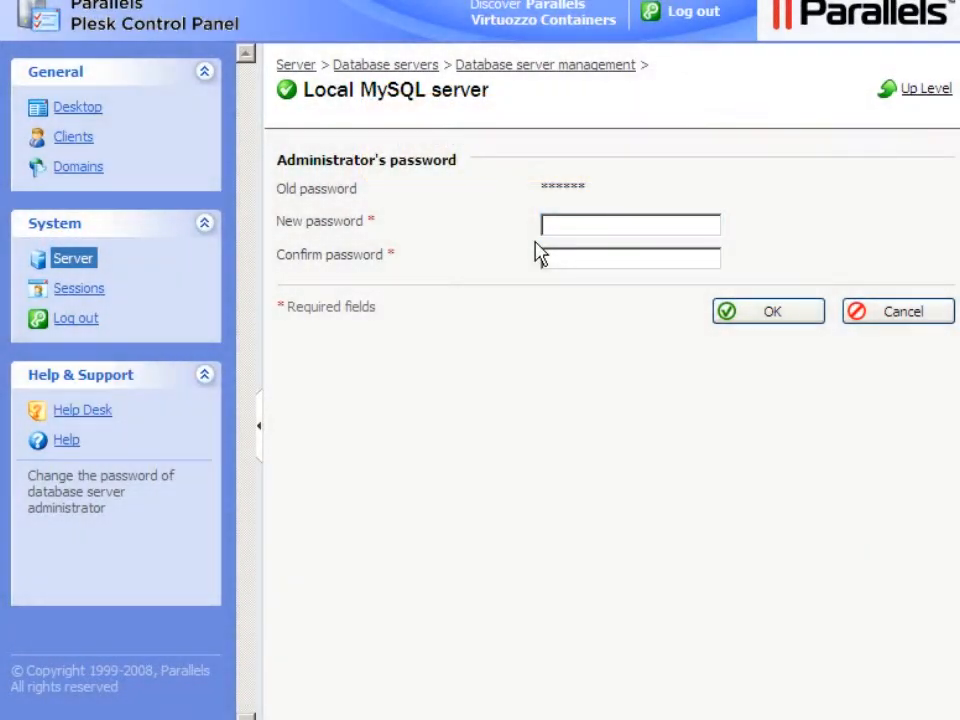
left_click(549, 234)
type("aaaaaaaaaaa")
key("Tab")
left_click(548, 258)
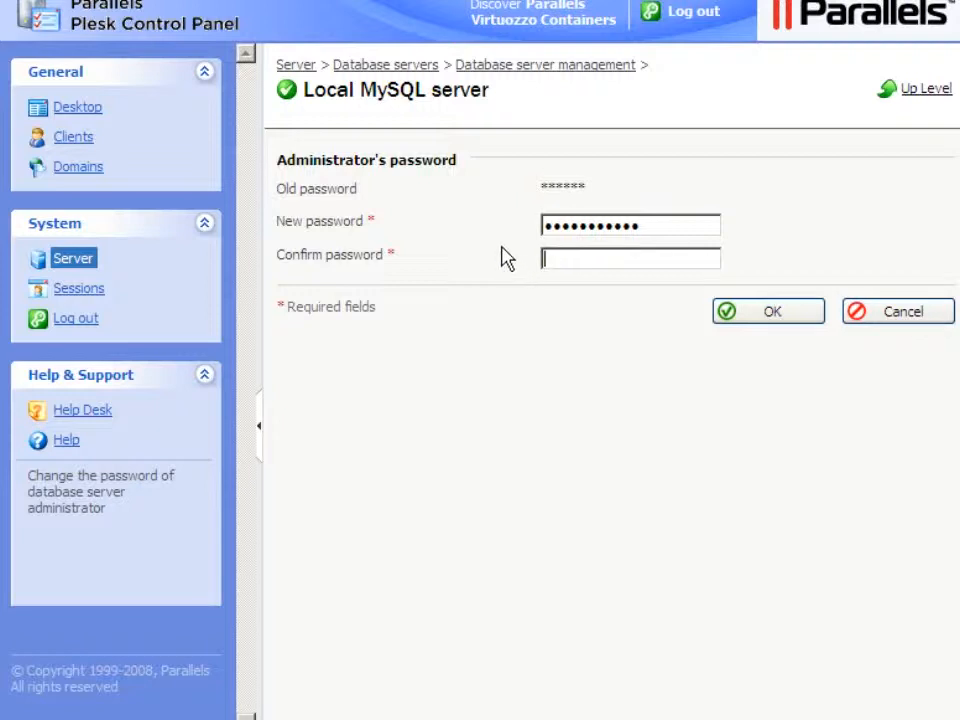
type("•••••••••••")
left_click(775, 315)
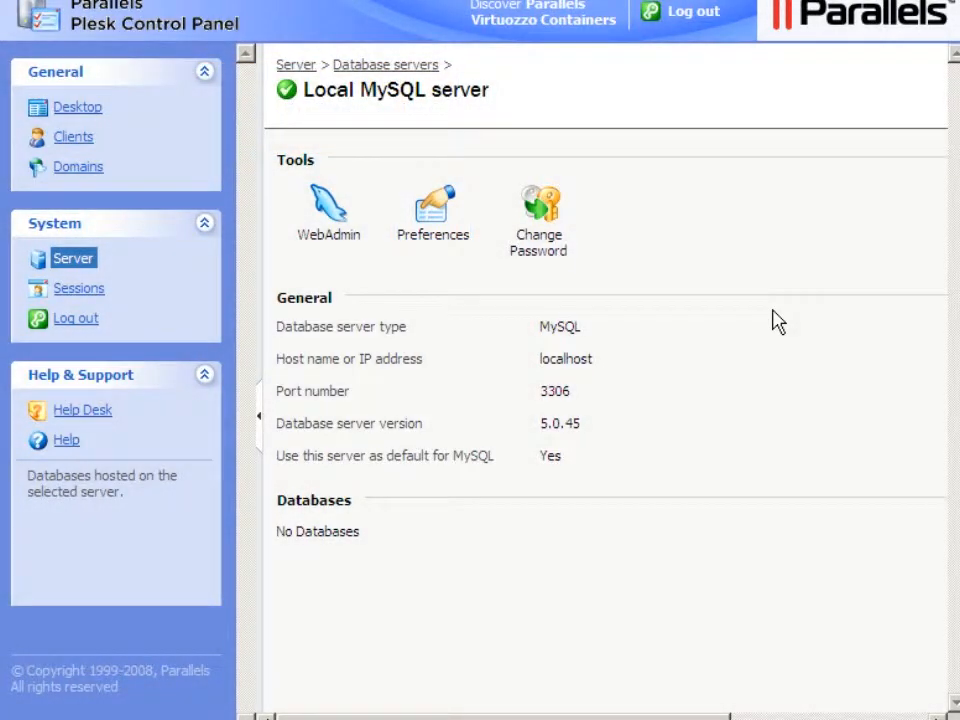
- Examine the local MySQL server's preferences and the contents of the virtual host skeleton's httpdocs folder
left_click(432, 240)
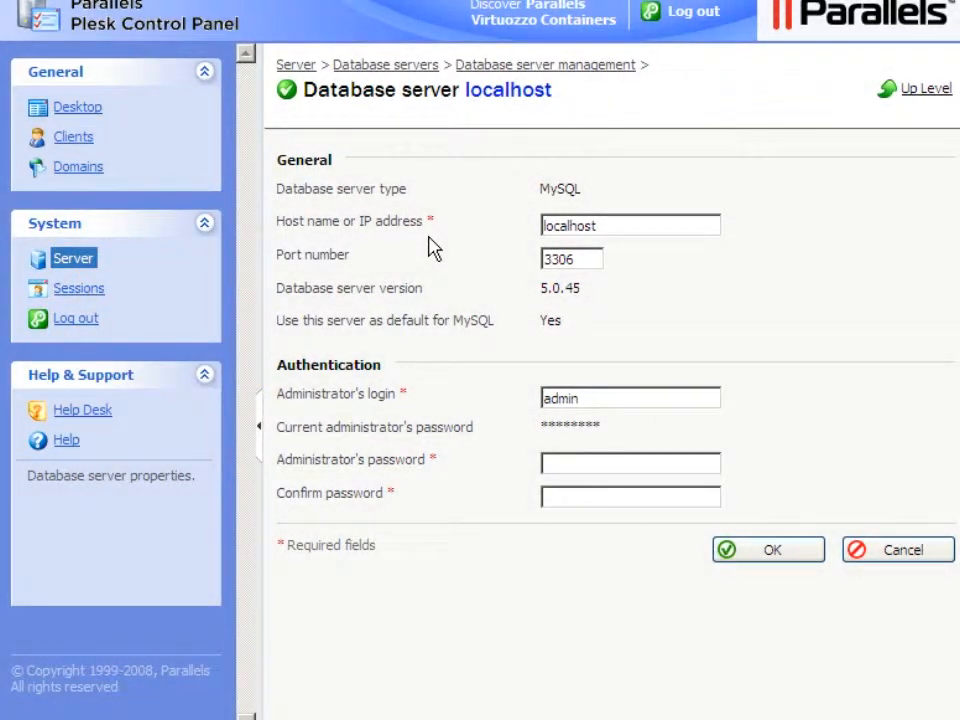
left_click(72, 262)
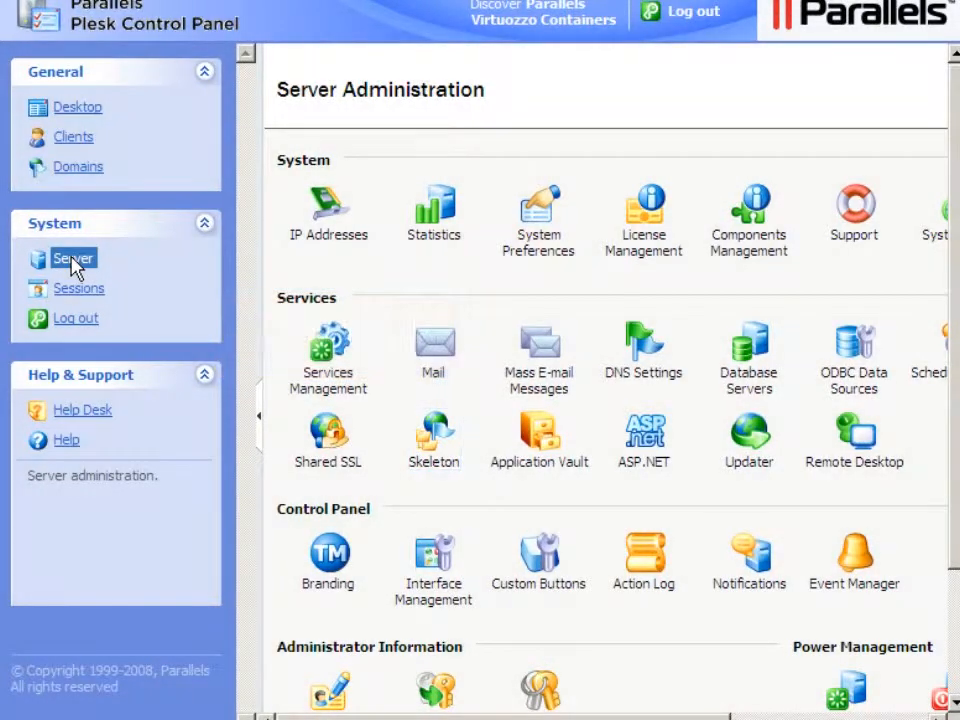
left_click(432, 470)
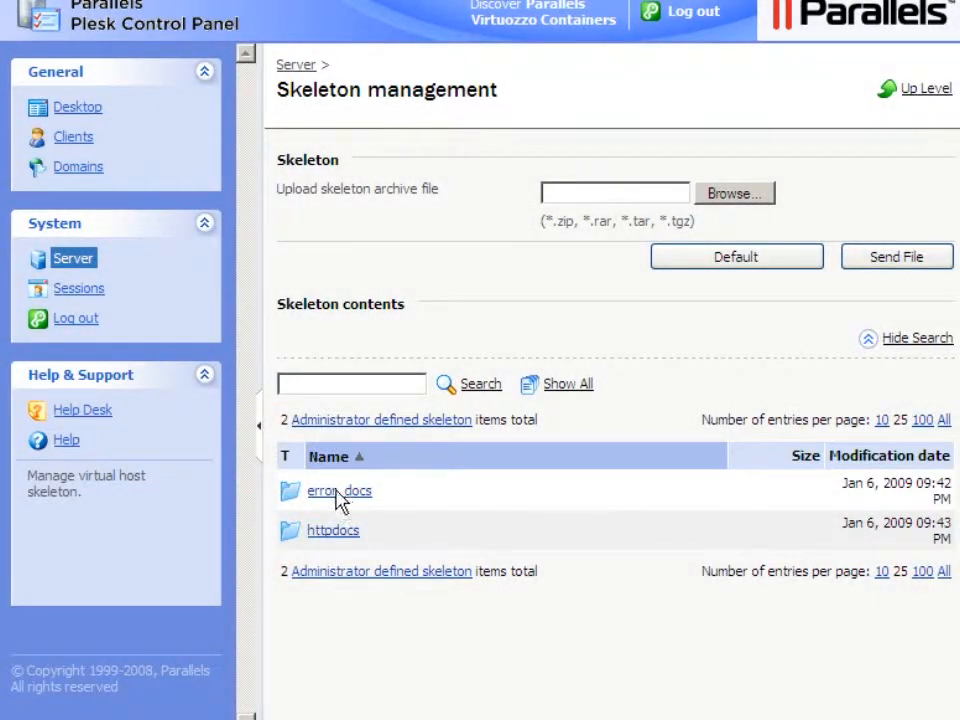
left_click(326, 532)
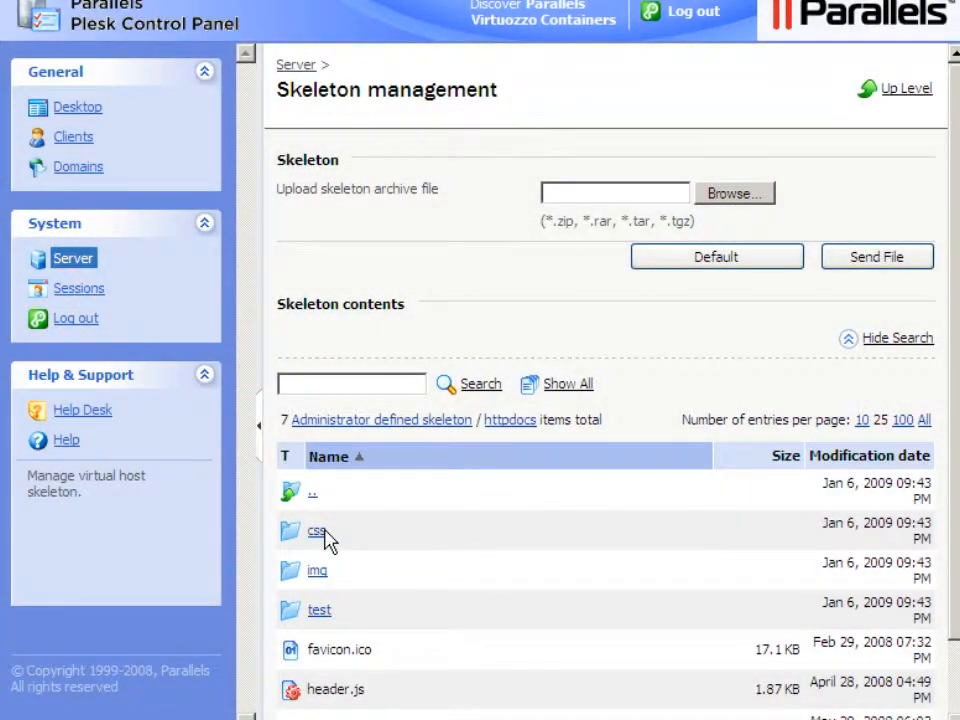
- Examine the server's system date and time, FTP settings and SSL certificates pages
left_click(72, 264)
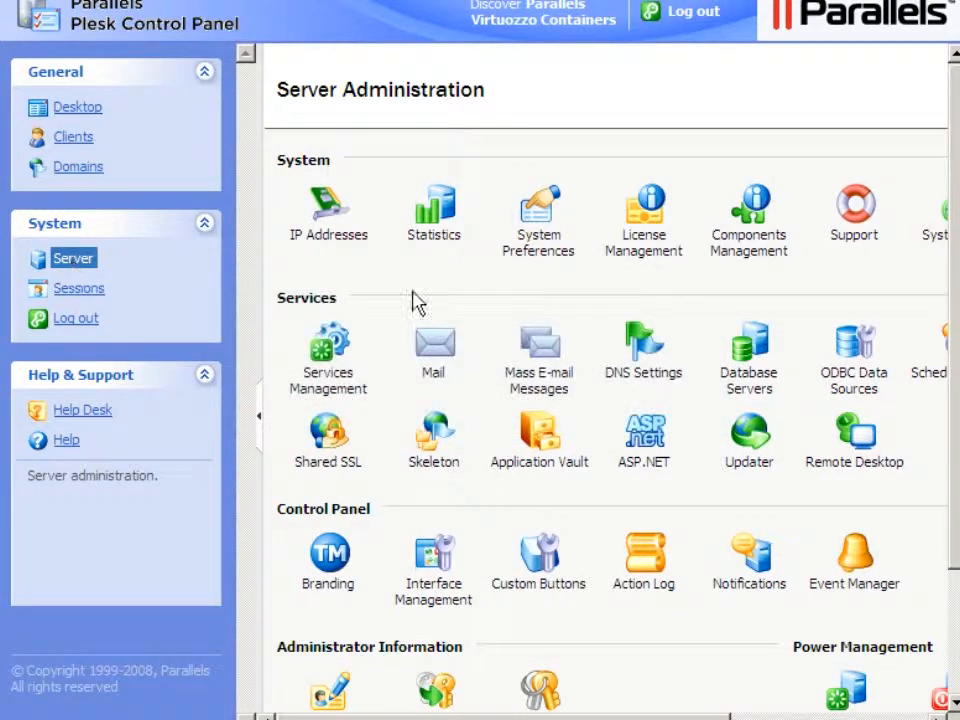
scroll(627, 526, "right", 5)
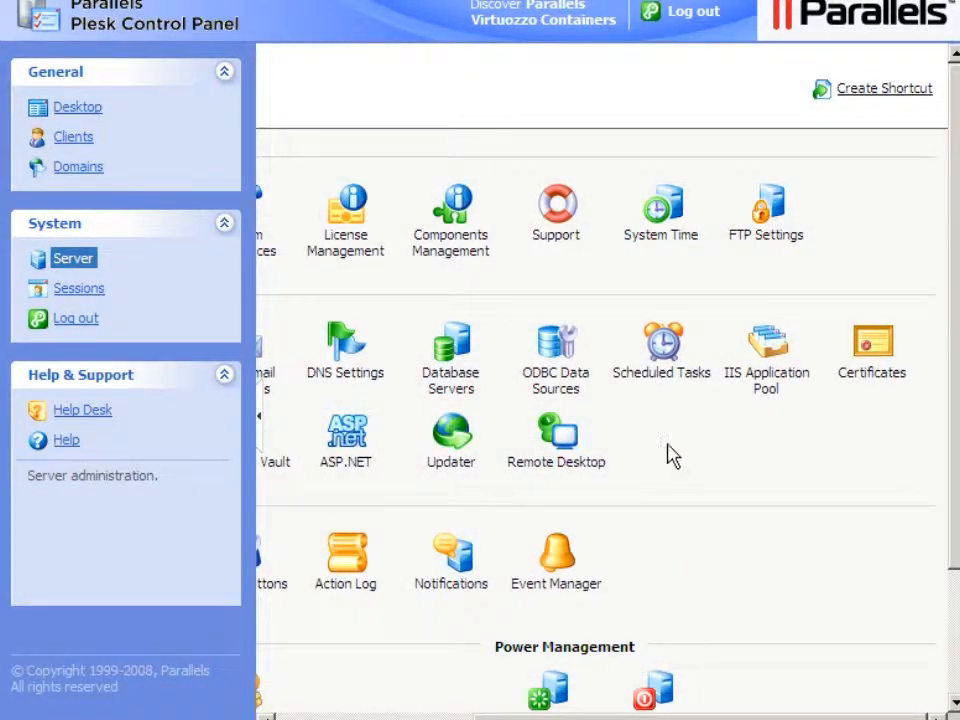
left_click(660, 240)
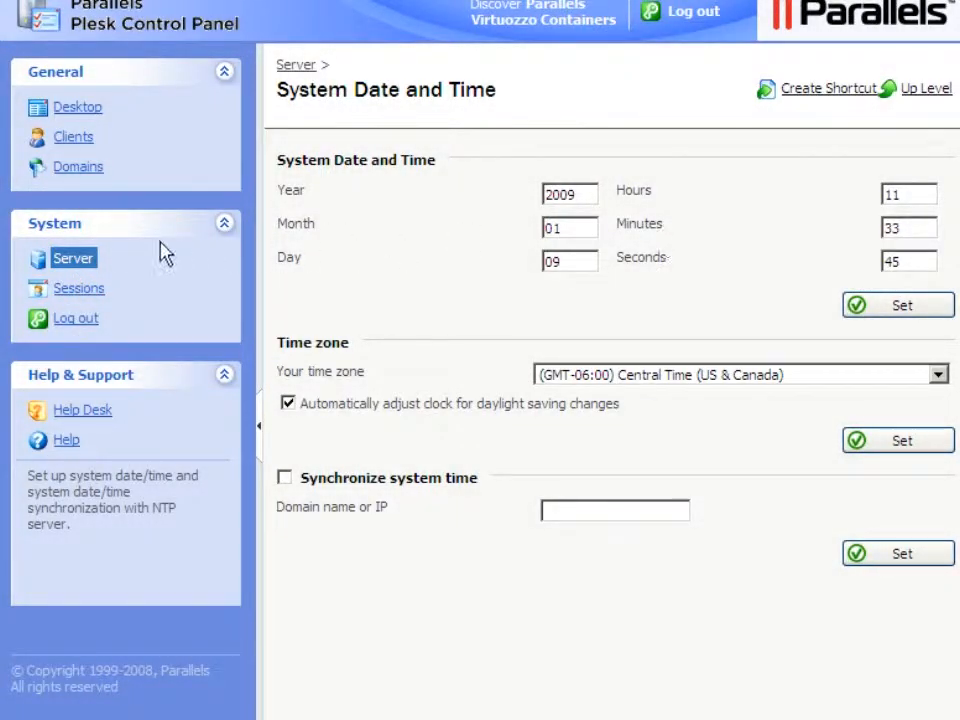
left_click(73, 263)
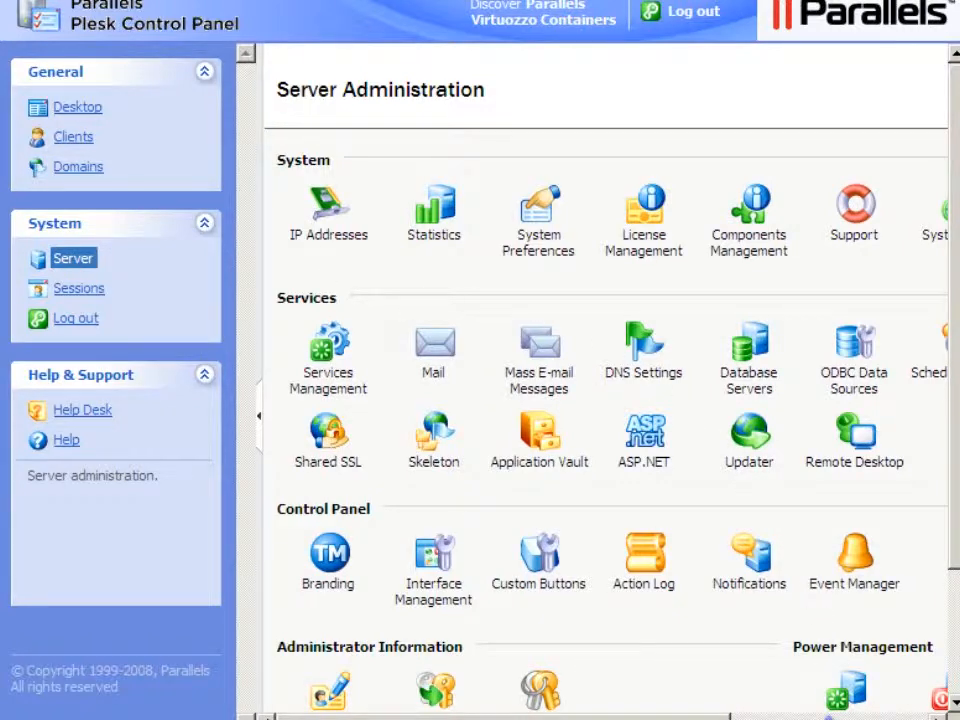
left_click(826, 717)
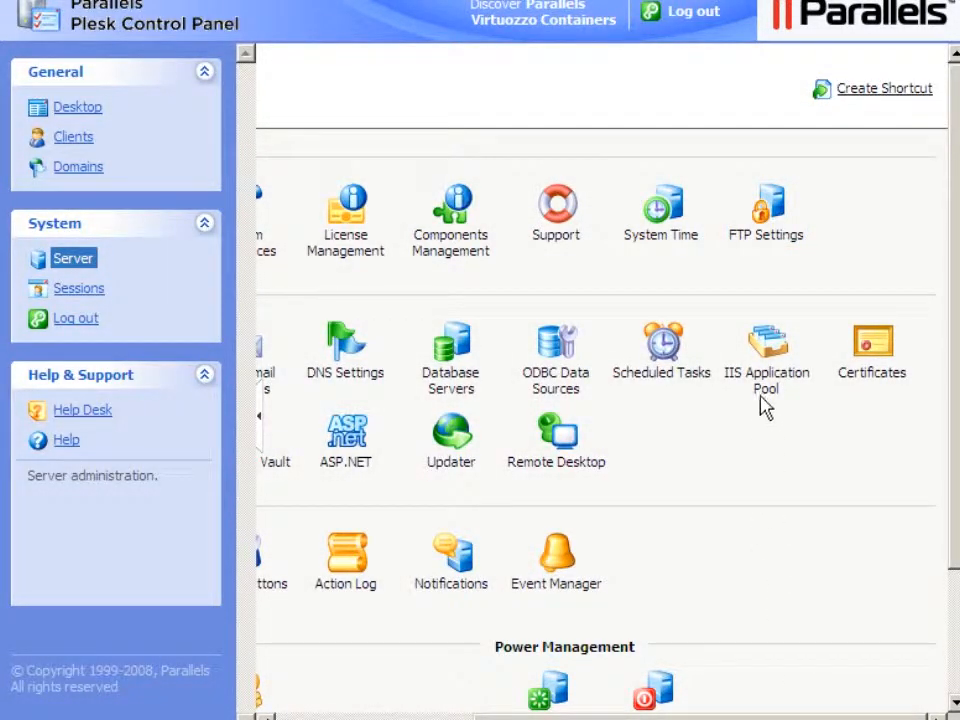
left_click(762, 240)
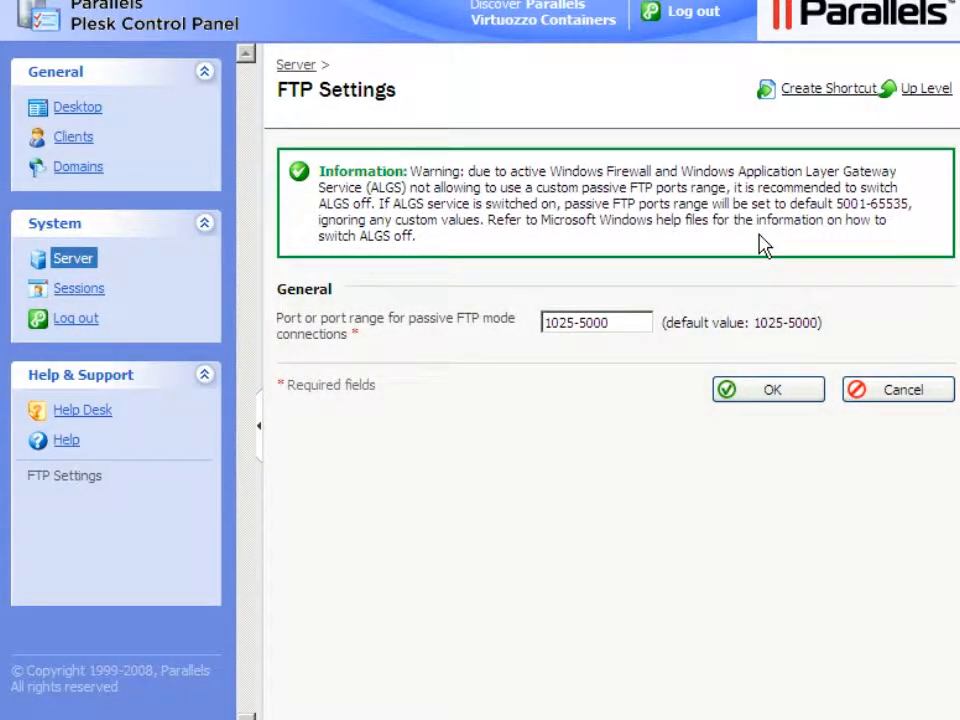
left_click(72, 261)
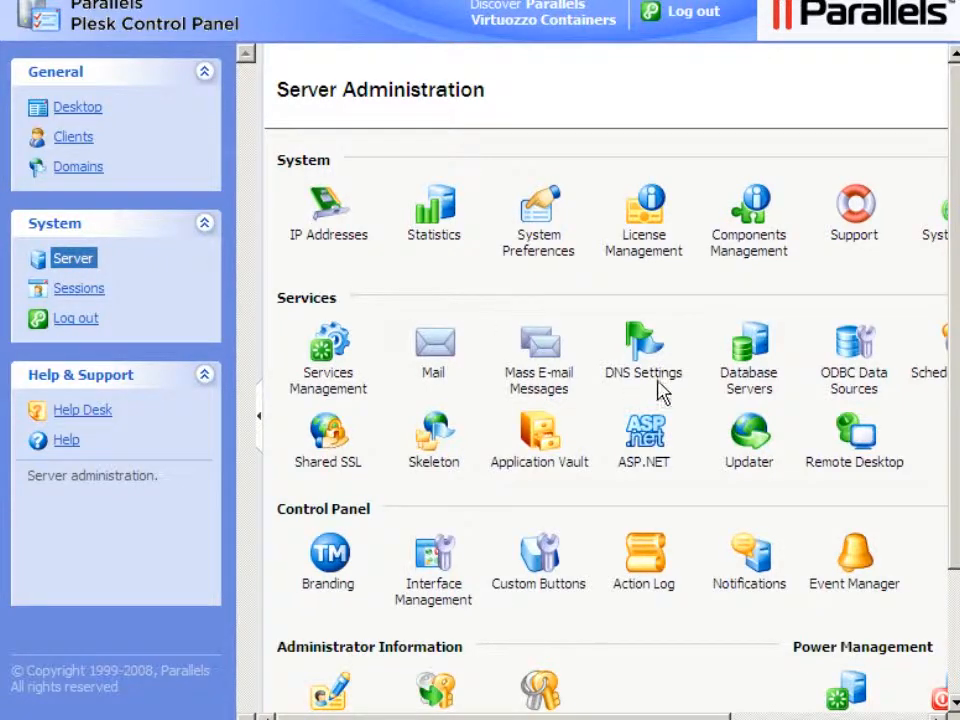
left_click(836, 717)
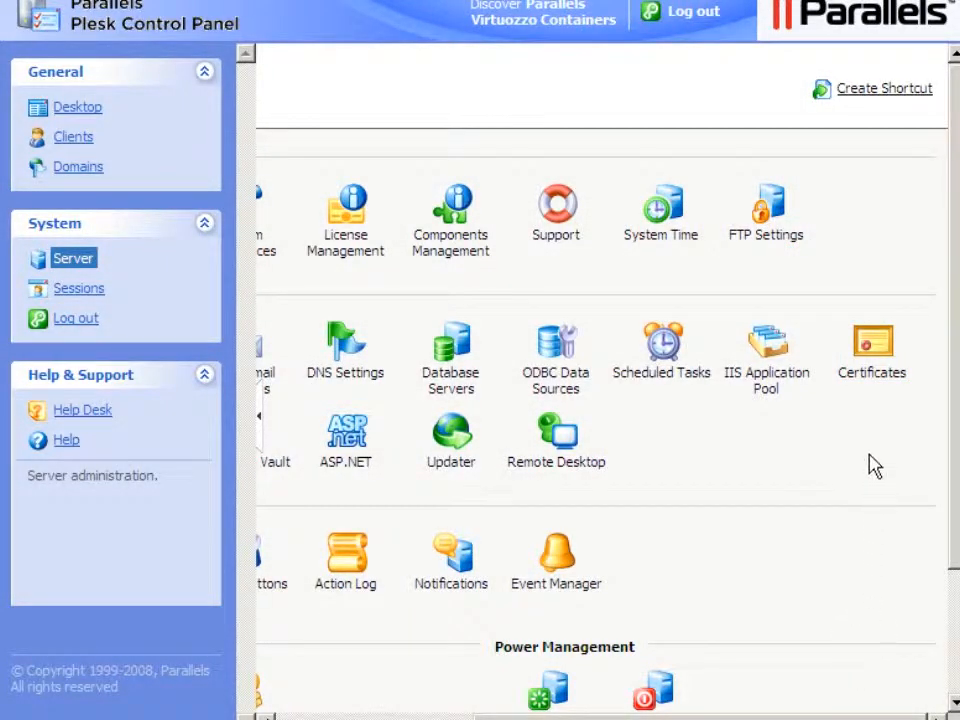
left_click(874, 383)
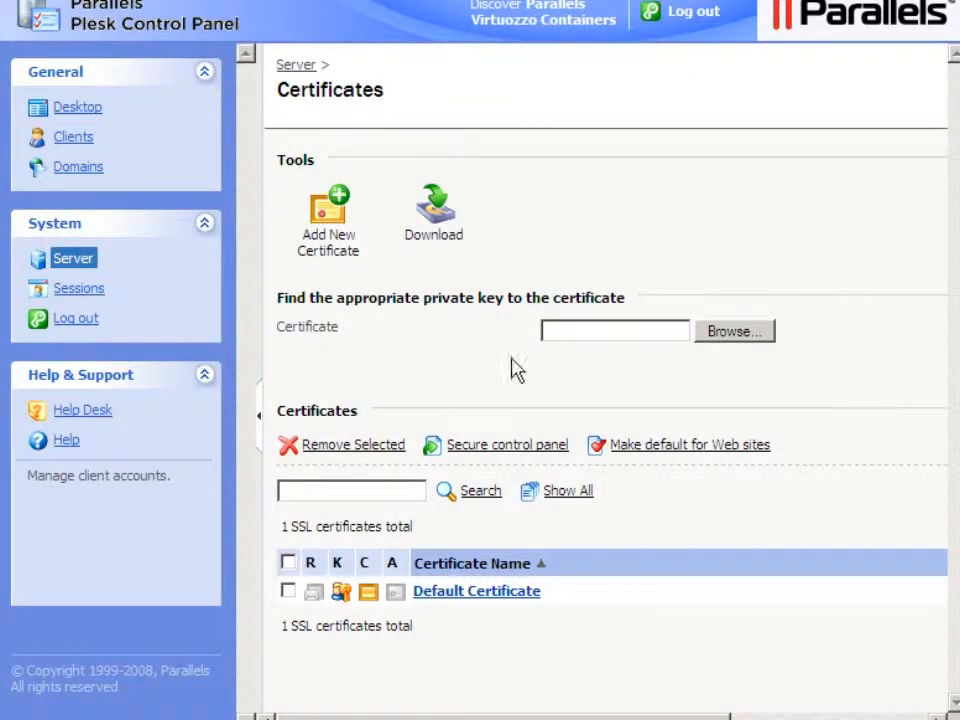
- Add an A record named demo pointing to 74.54.217.146 to demo-domain.net's DNS zone and apply the update
left_click(74, 140)
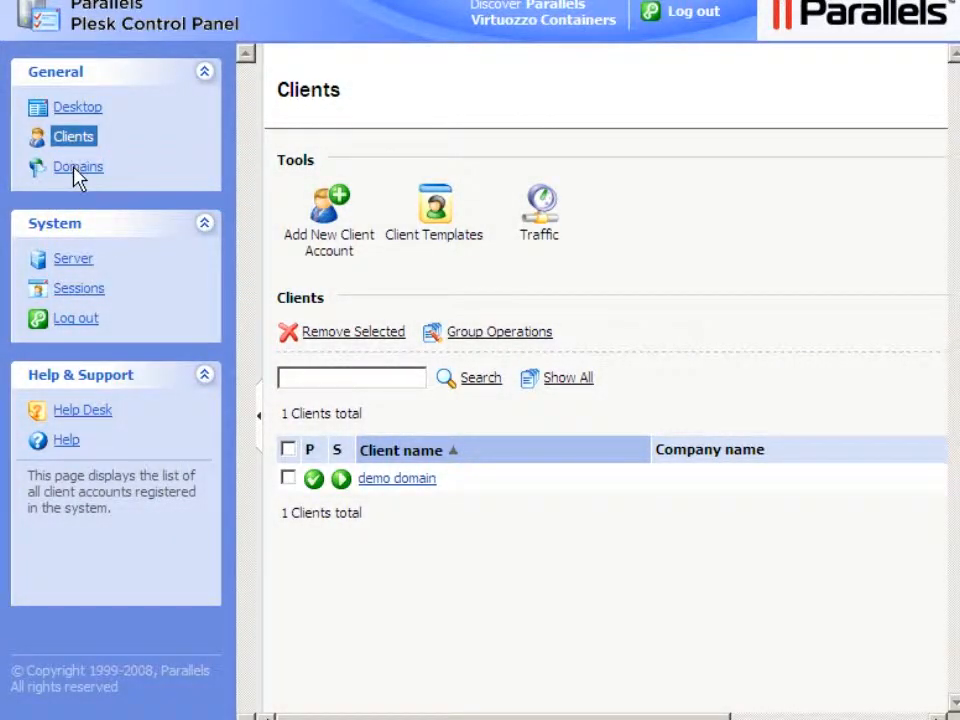
left_click(77, 170)
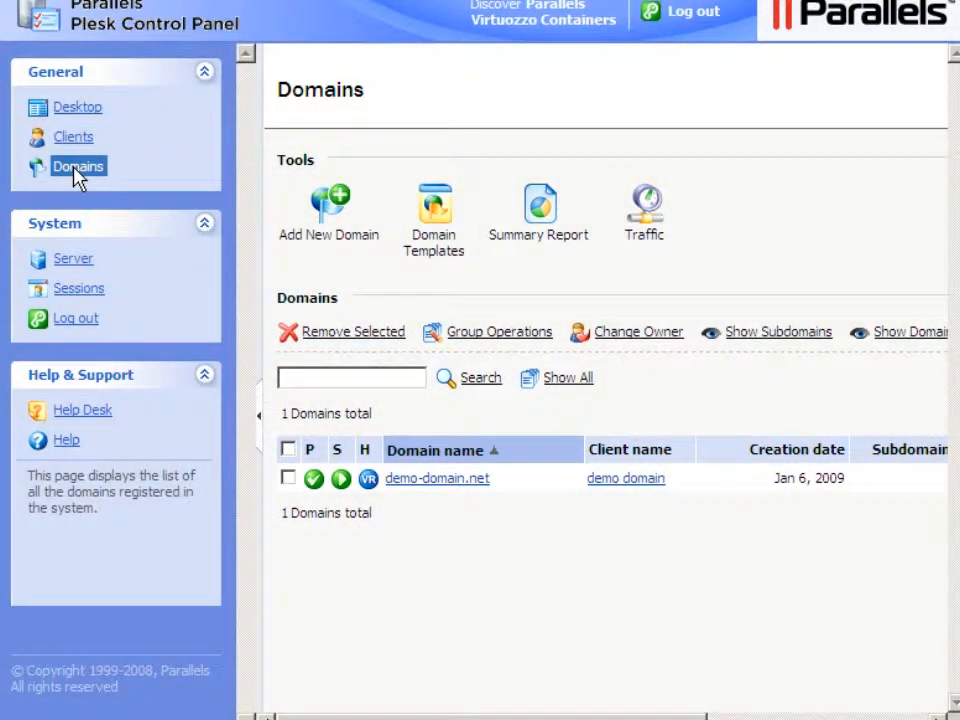
left_click(437, 480)
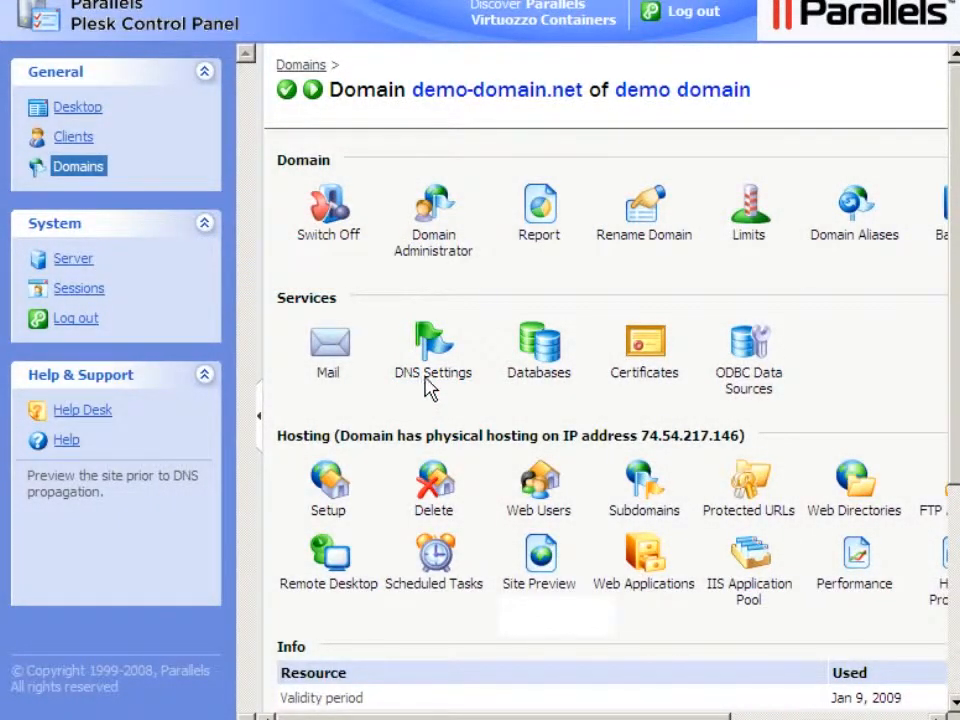
left_click(427, 377)
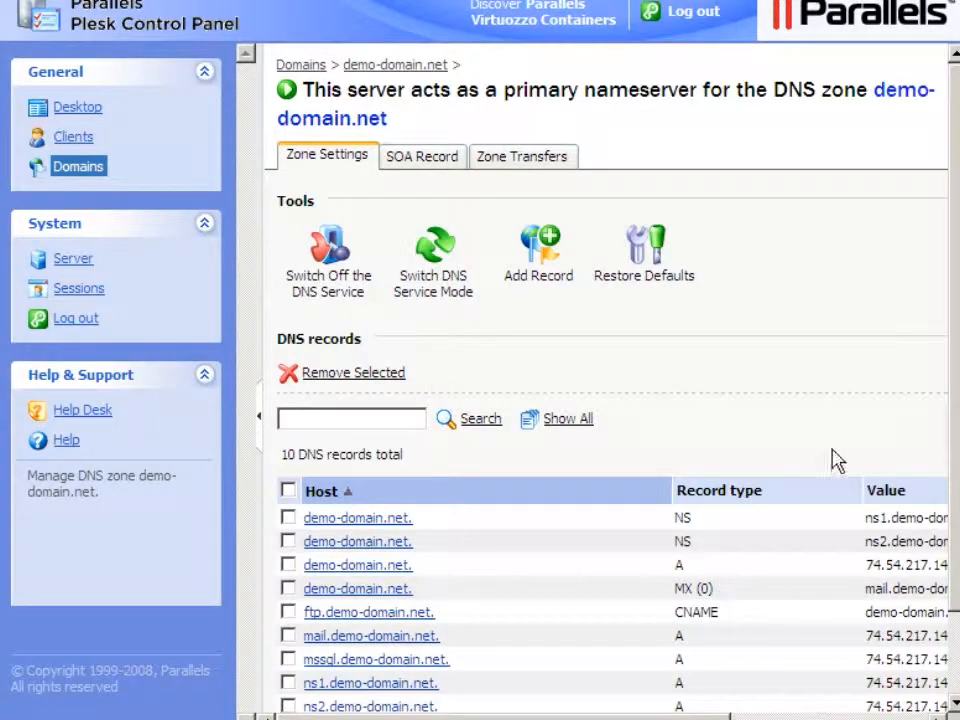
left_click(957, 657)
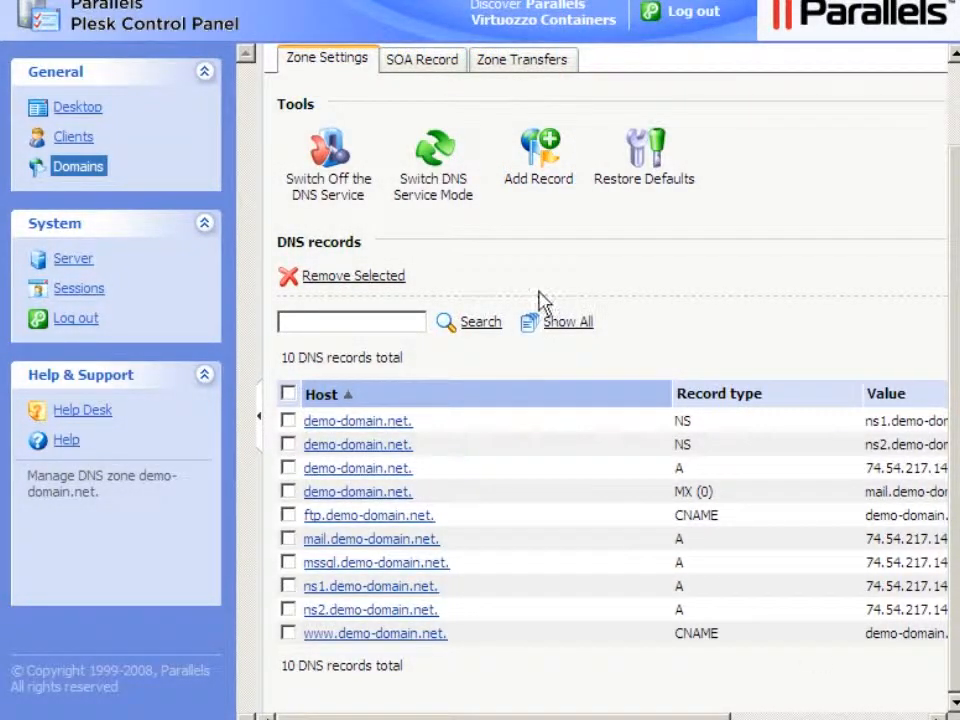
left_click(534, 186)
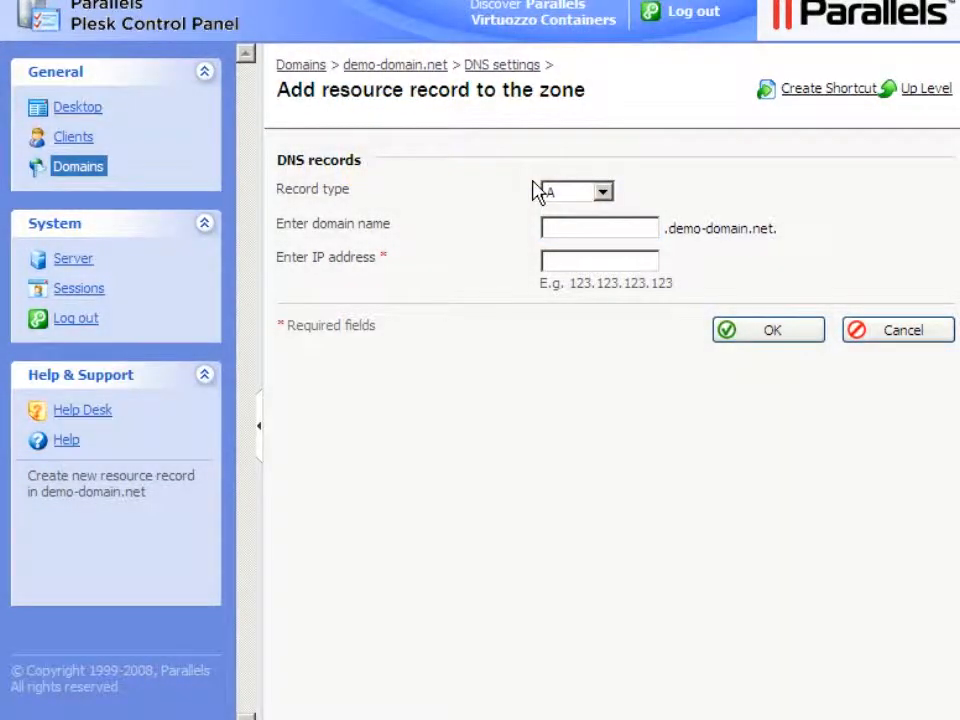
left_click(546, 229)
type("demo")
key("Tab")
left_click(546, 263)
type("74.54.217.14")
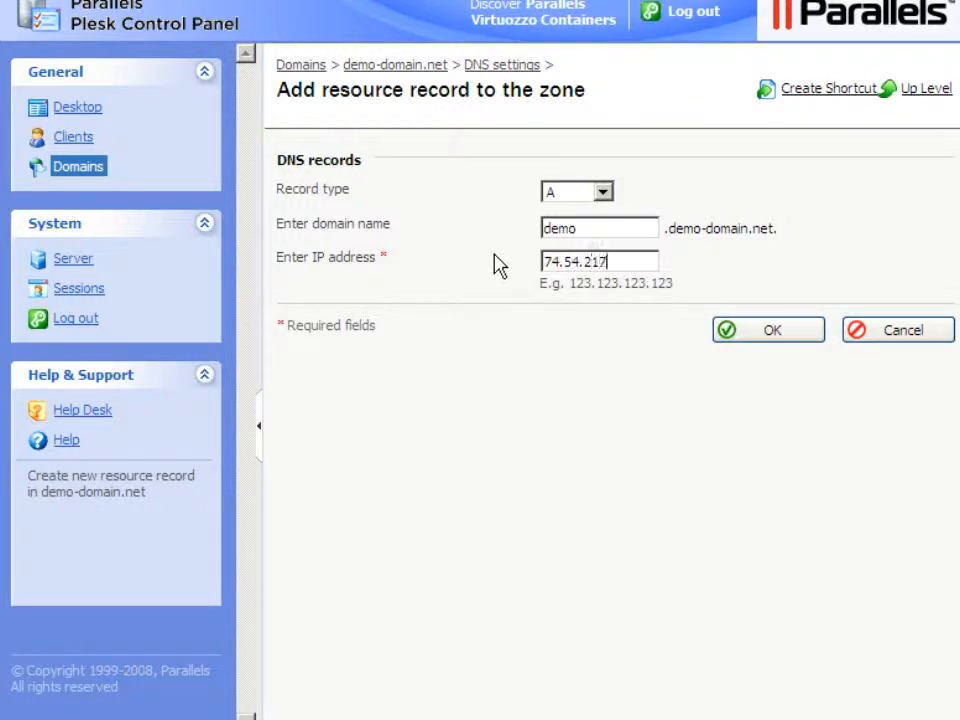
type("6")
left_click(773, 333)
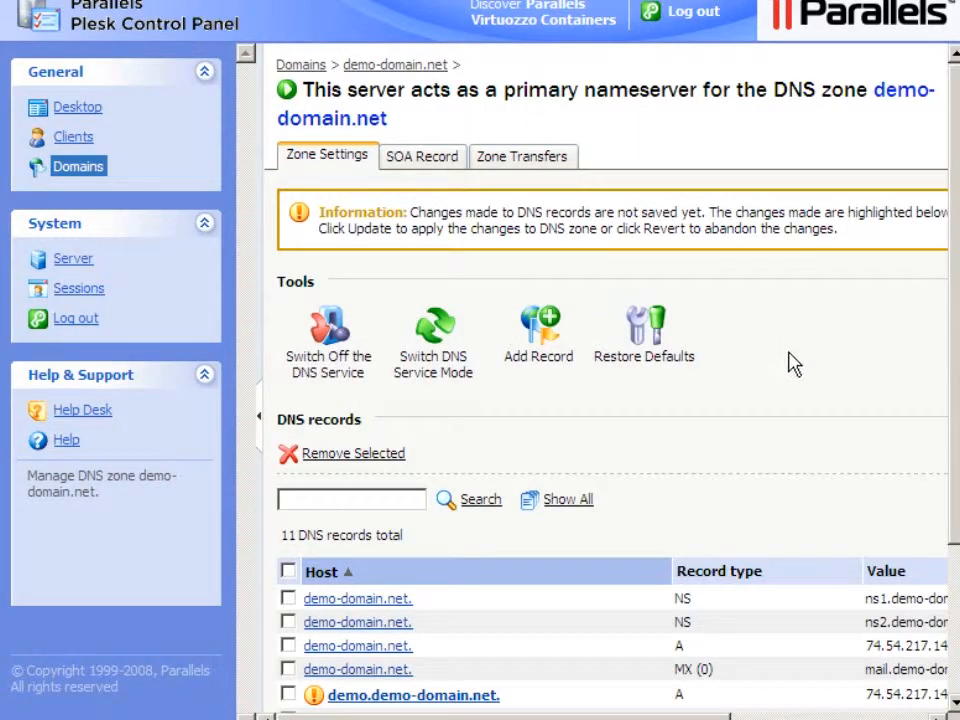
left_click(812, 717)
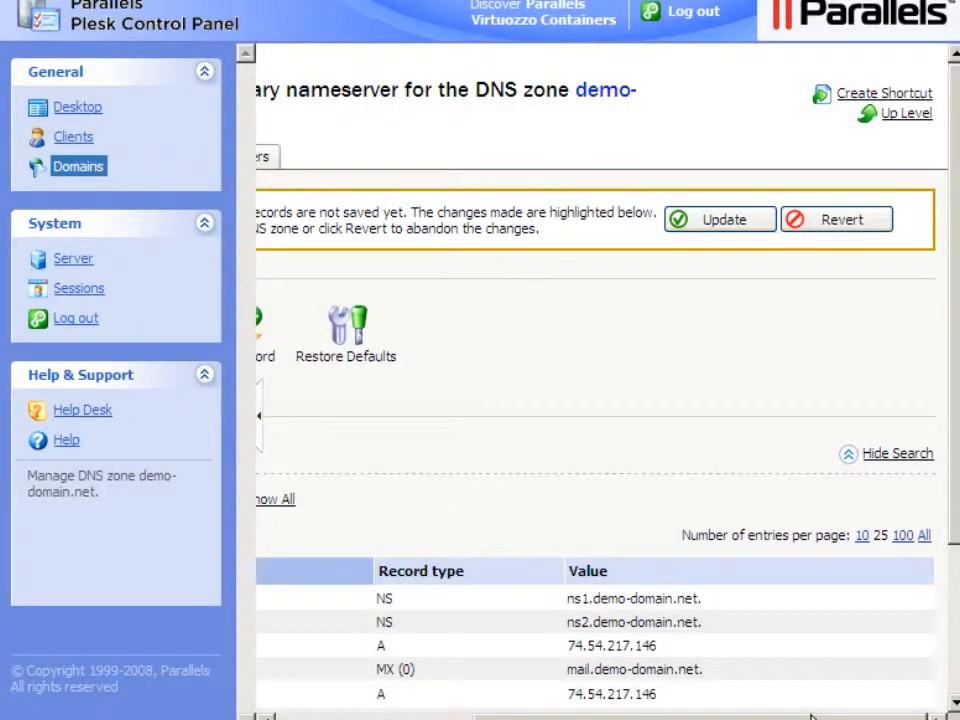
left_click(721, 224)
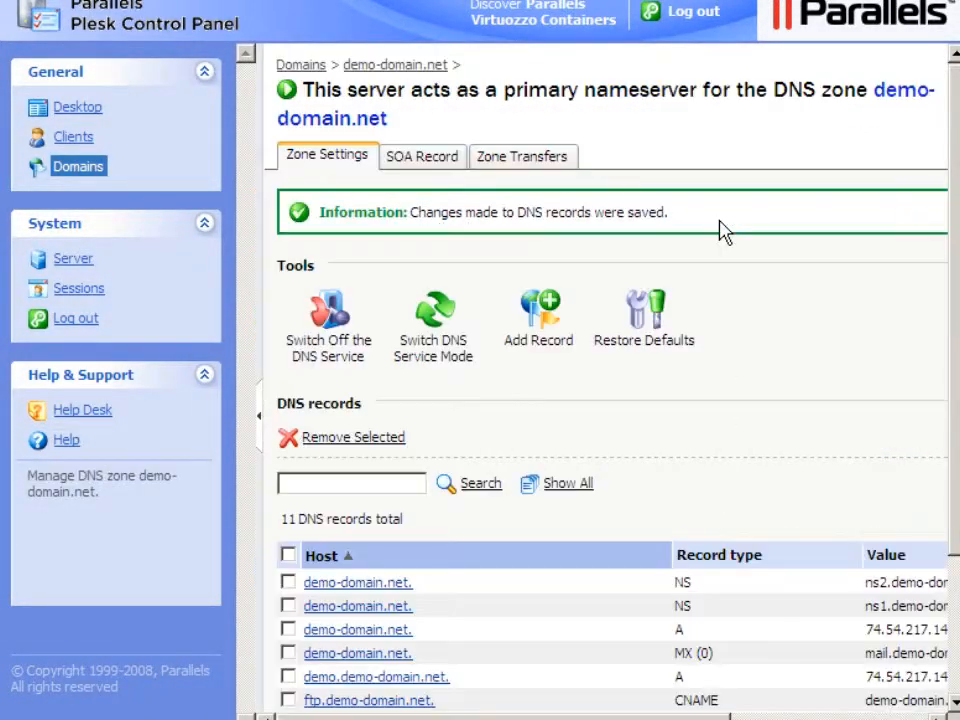